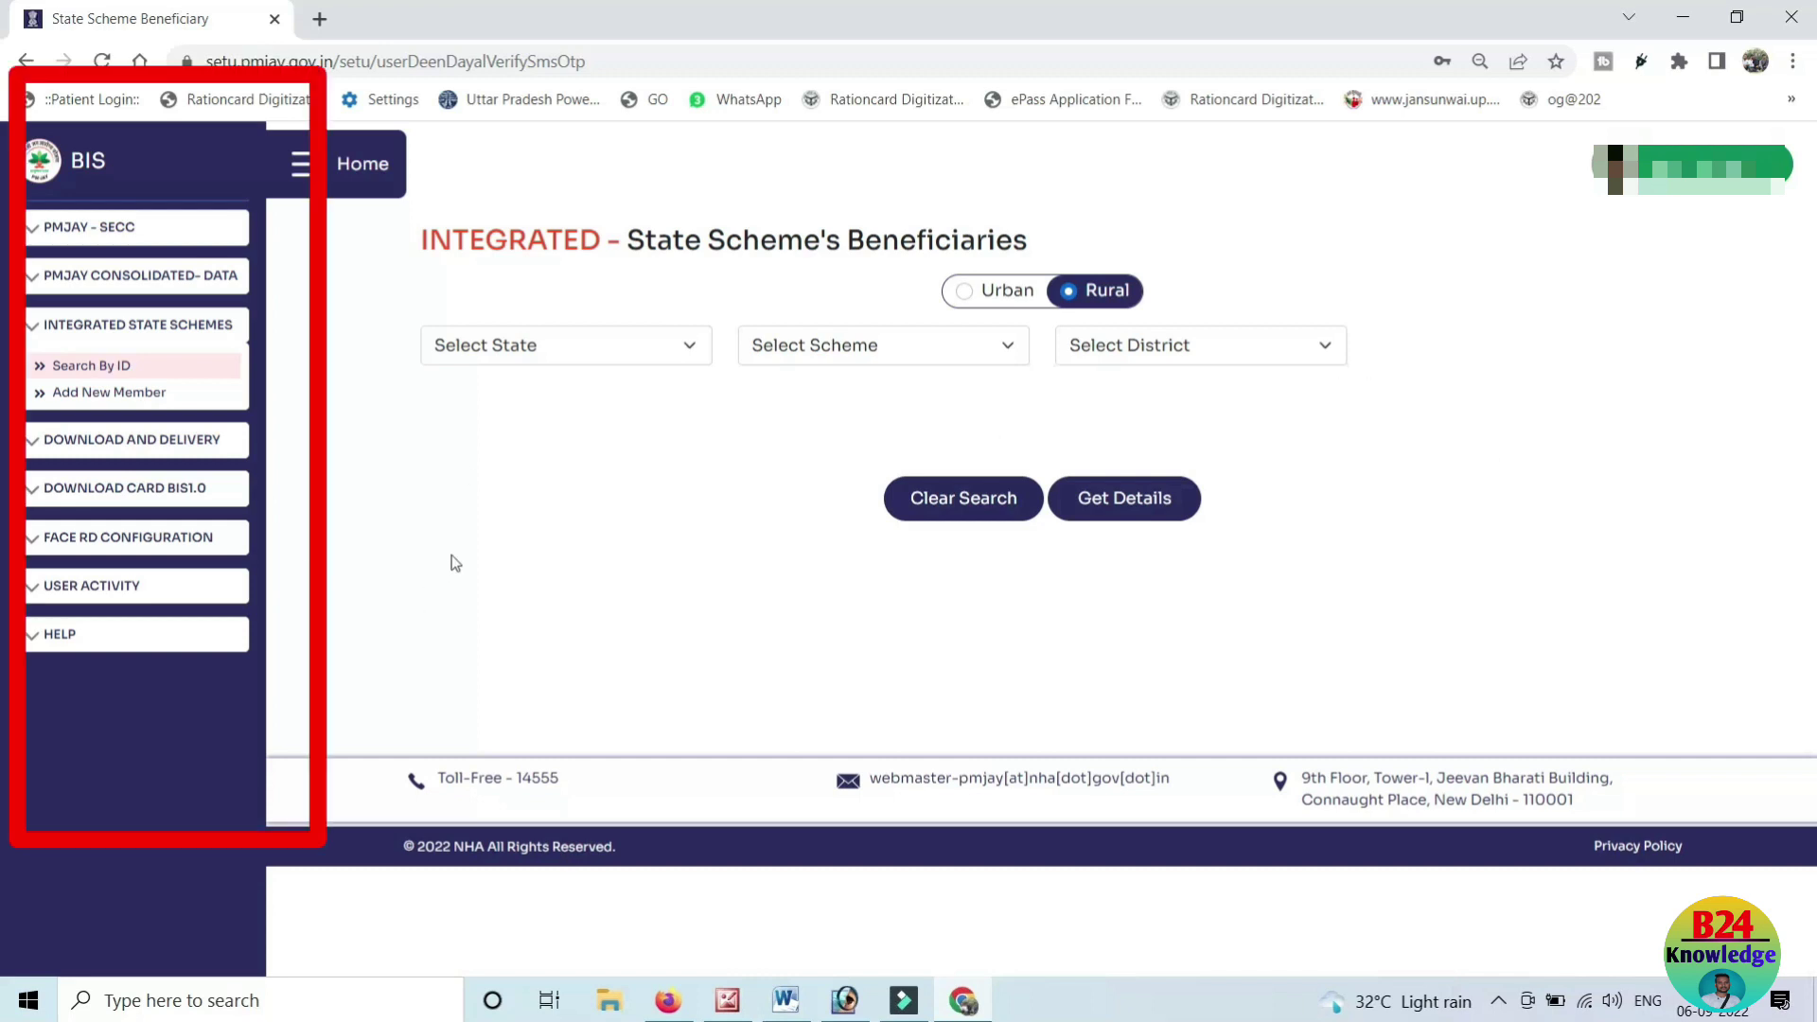
Step: Collapse the Integrated State Schemes submenu in the BIS sidebar
{"action": "left_click", "coordinate": [36, 333]}
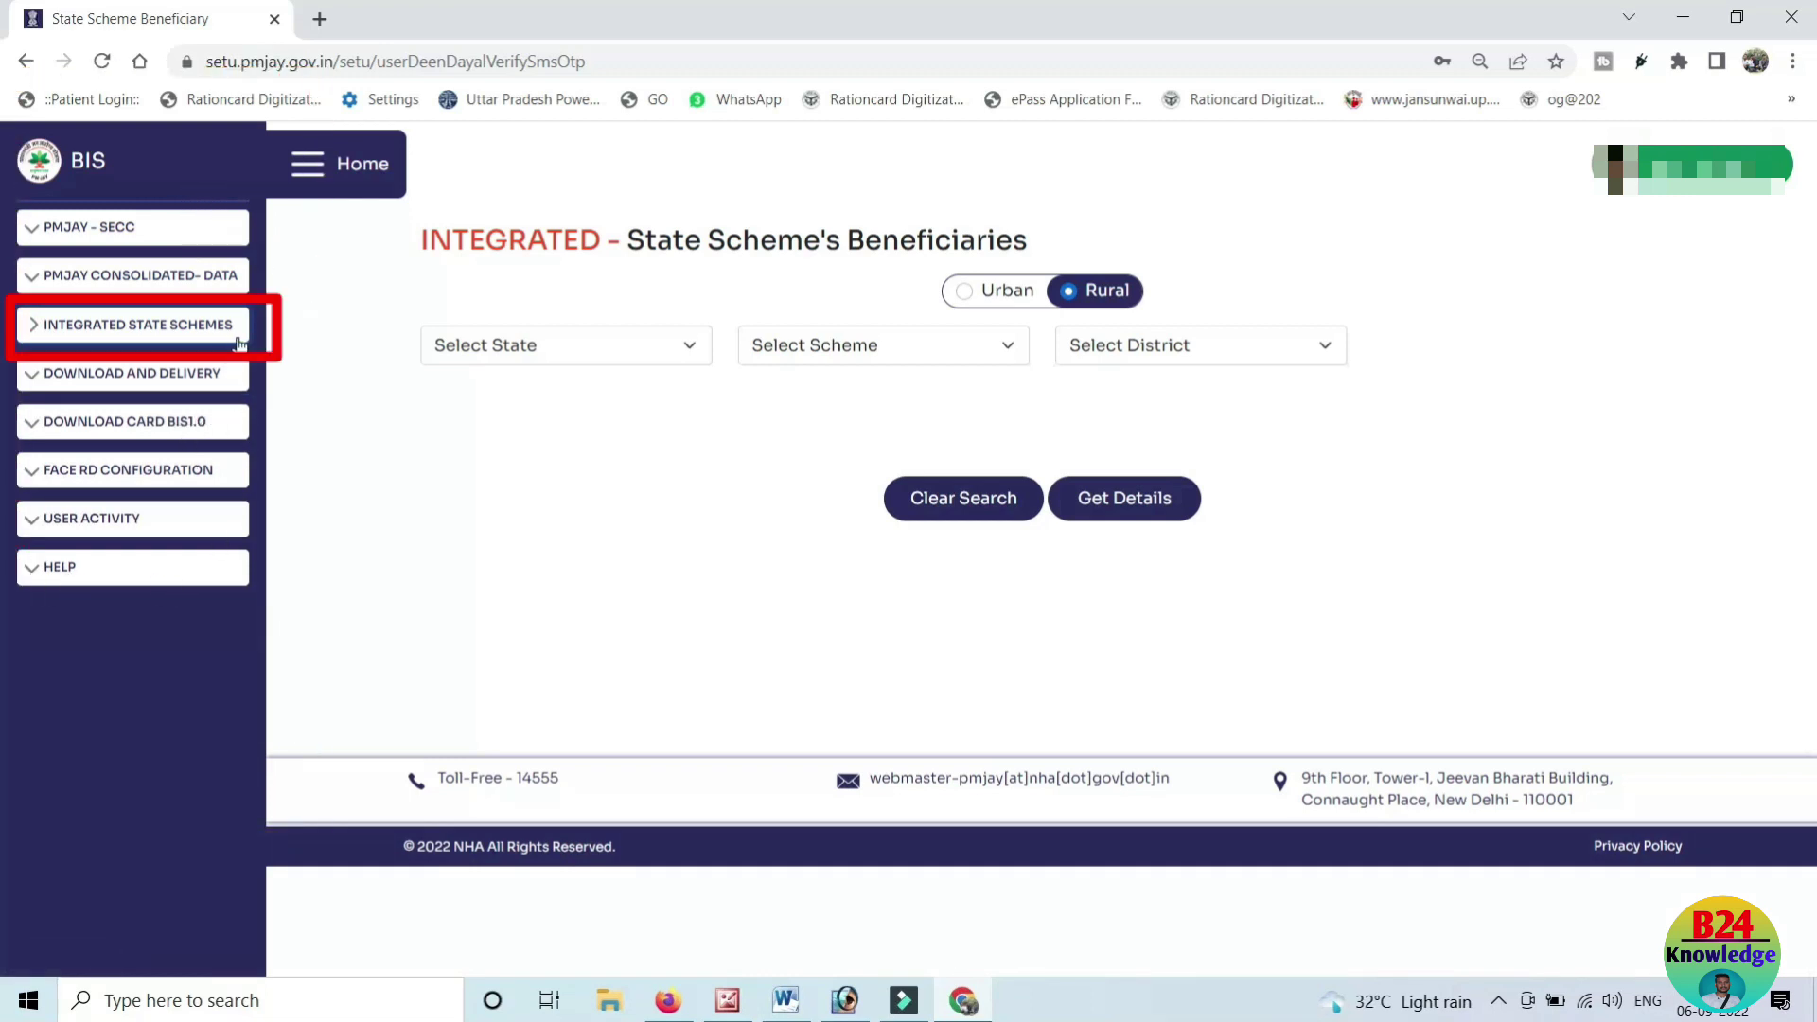
Step: On Search By ID, choose UTTAR PRADESH, Antyodaya Anna Yojana (NFSA) and RATIONCARD as ID type
{"action": "left_click", "coordinate": [122, 329]}
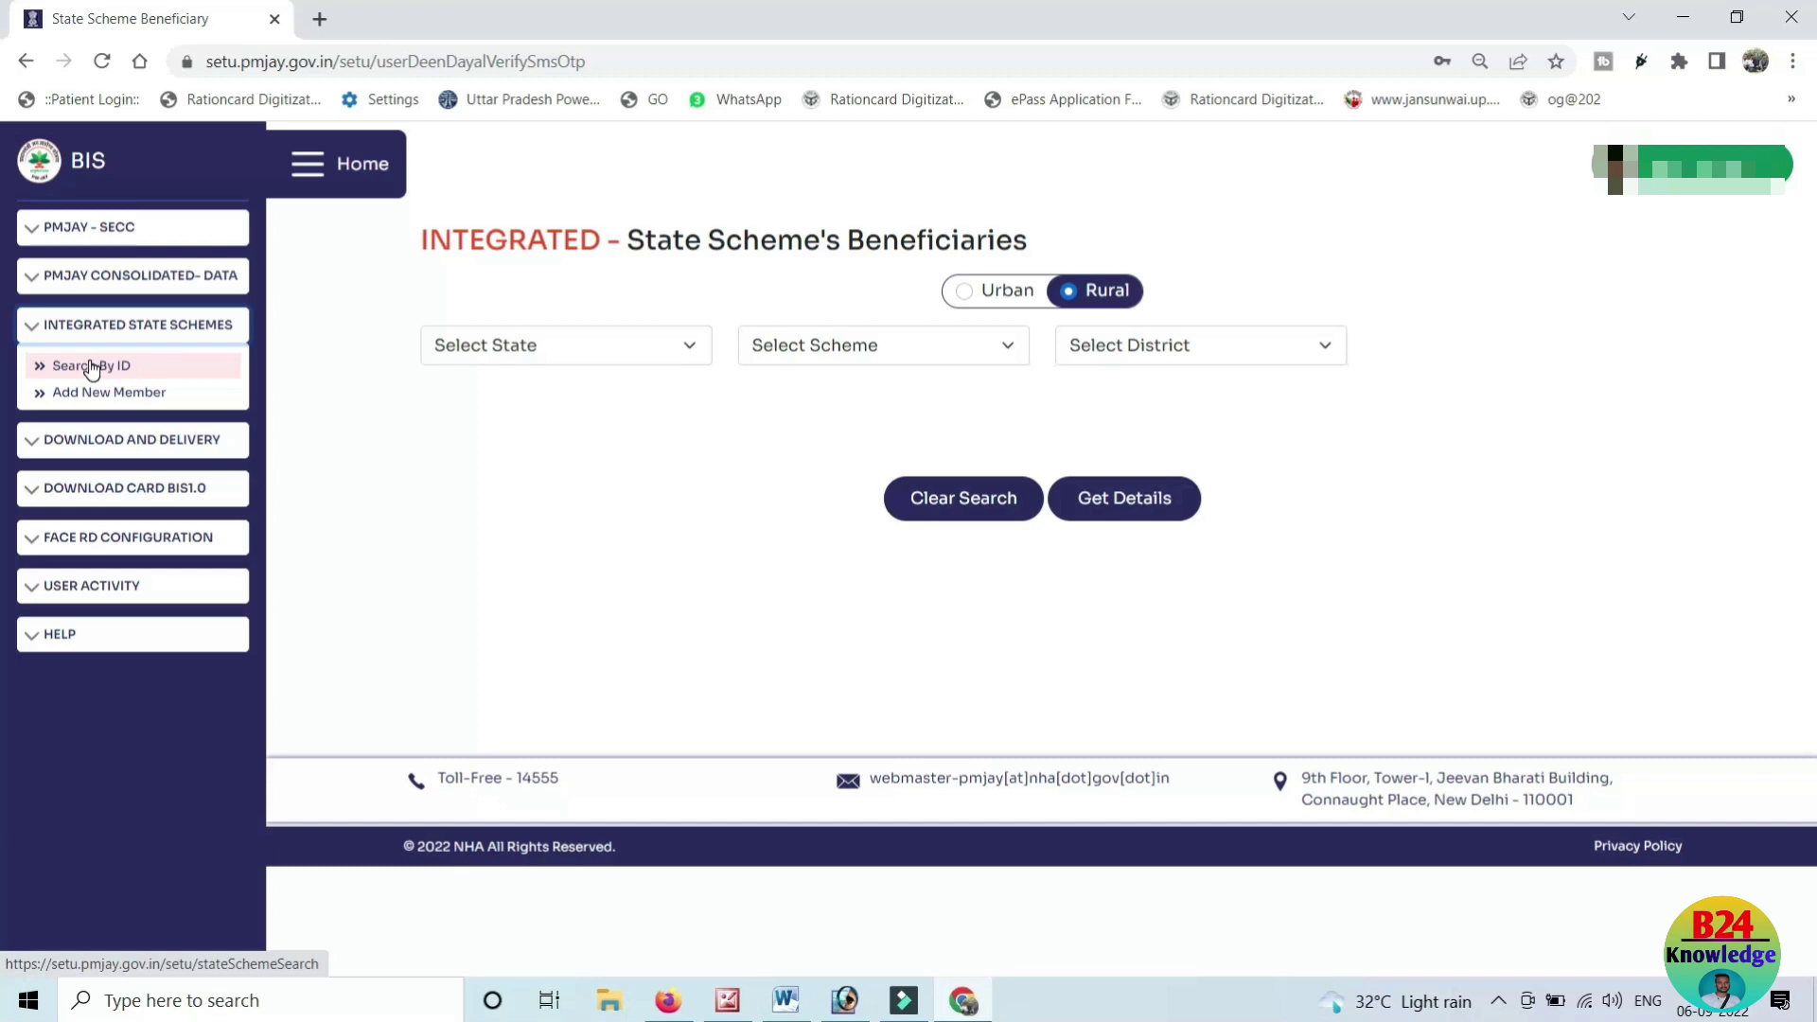
{"action": "left_click", "coordinate": [146, 367]}
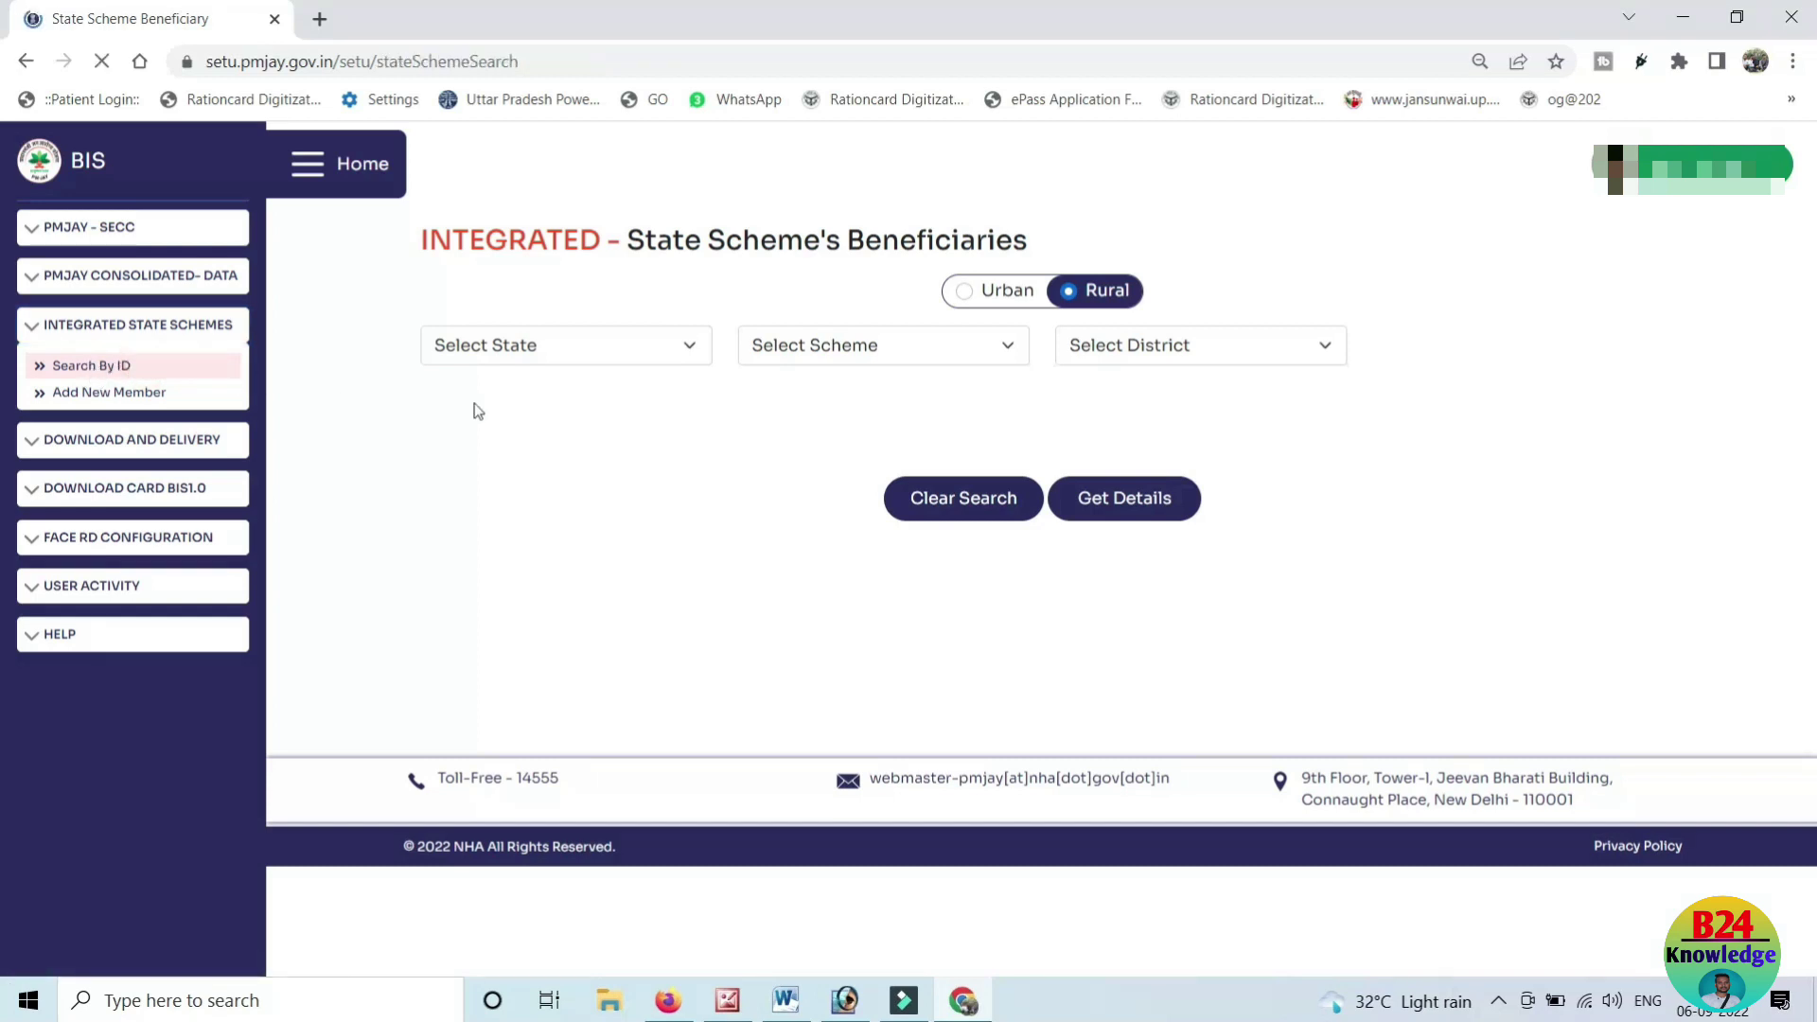
{"action": "left_click", "coordinate": [568, 346]}
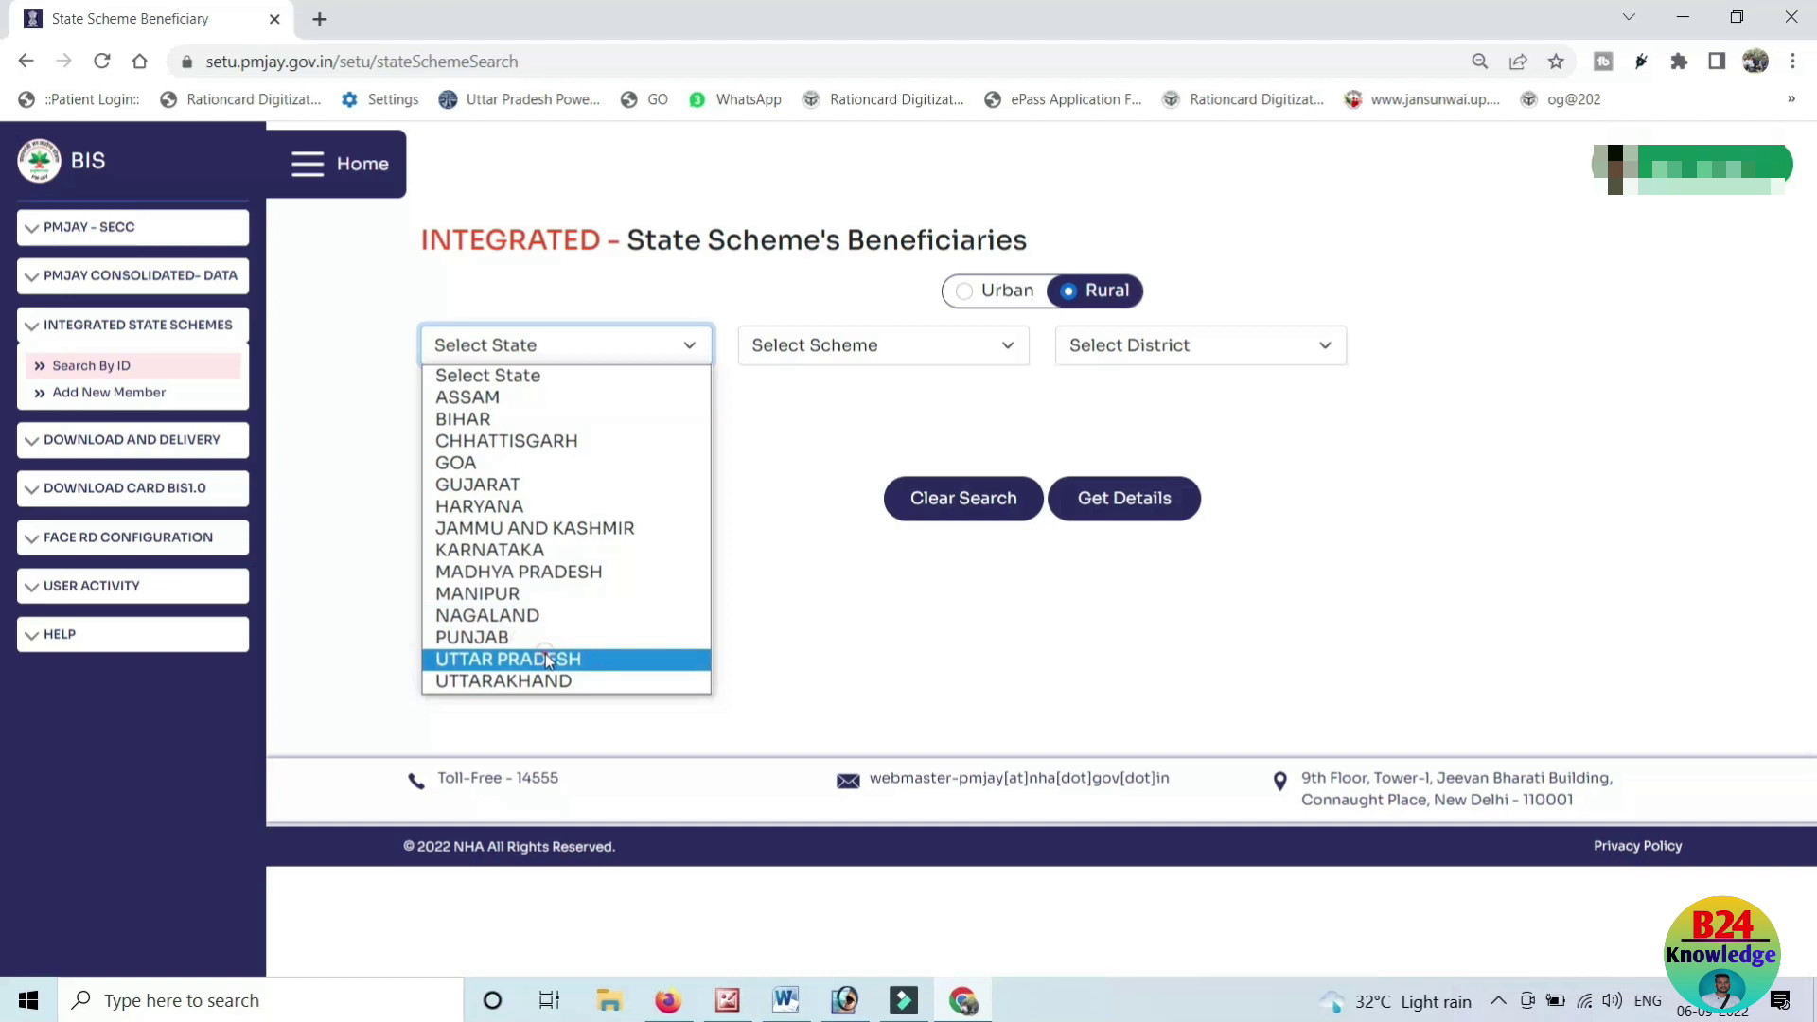
{"action": "left_click", "coordinate": [530, 659]}
{"action": "left_click", "coordinate": [837, 348]}
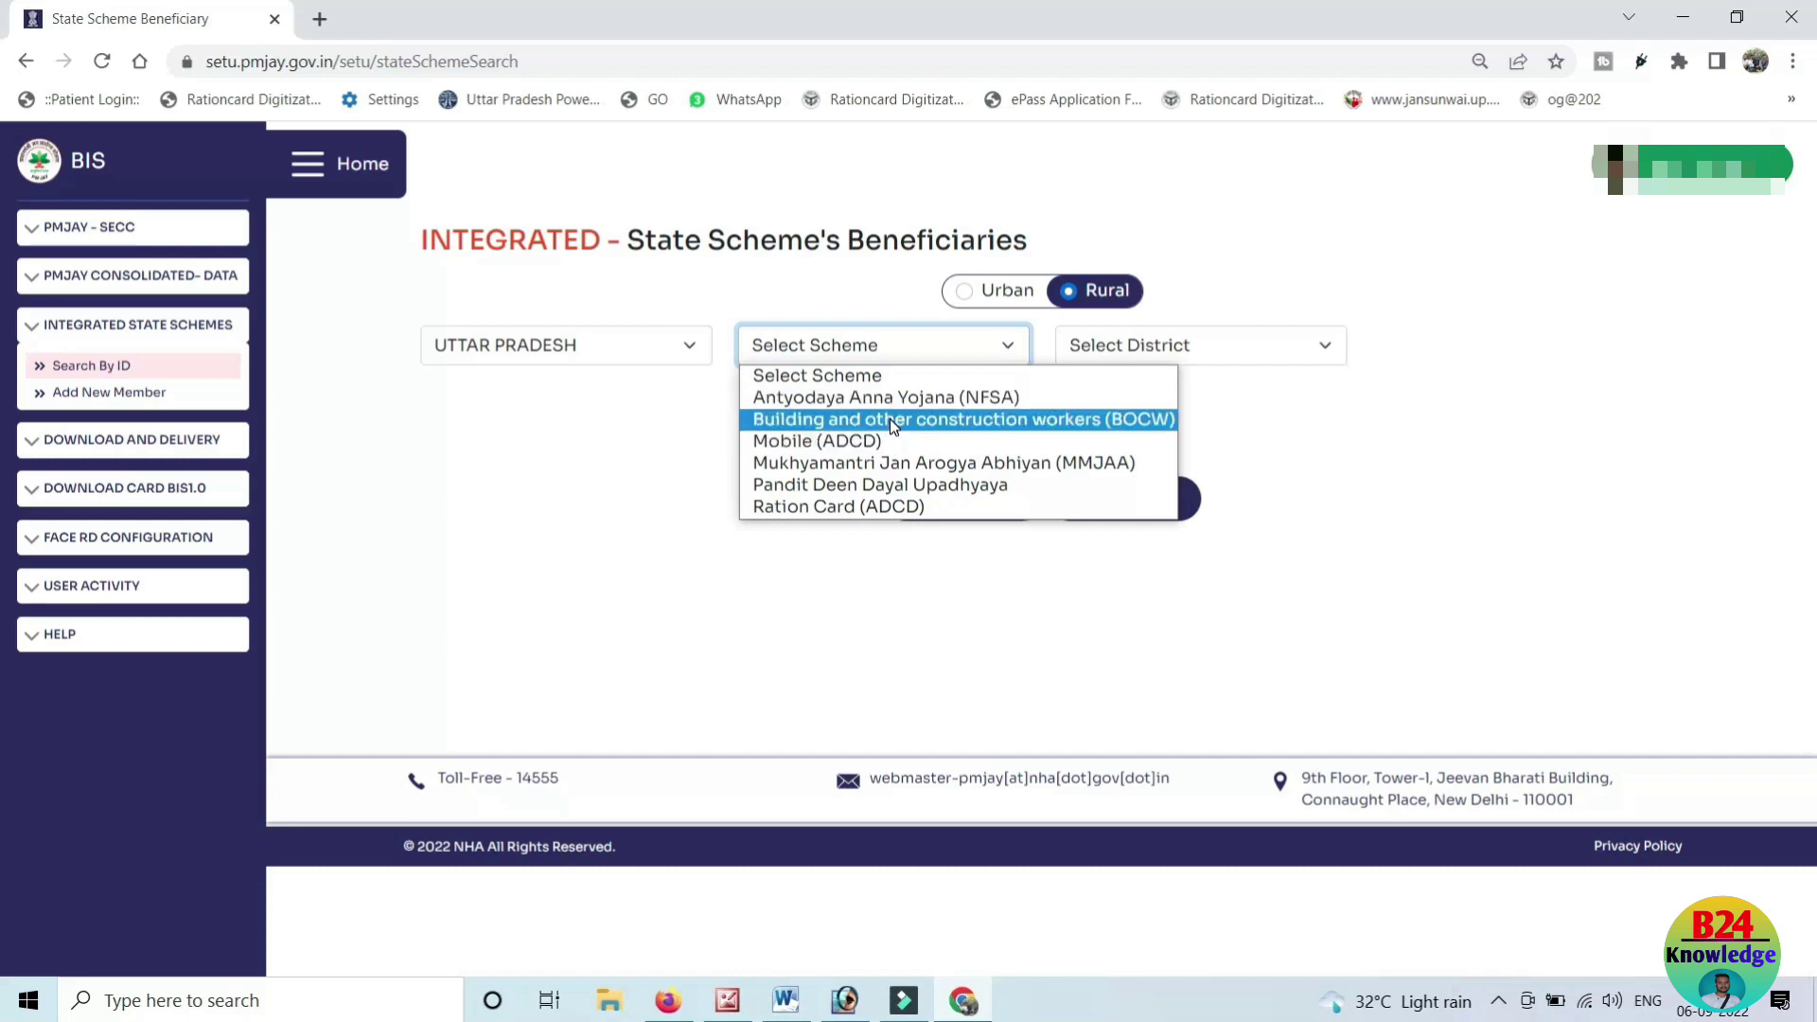
{"action": "left_click", "coordinate": [1081, 397]}
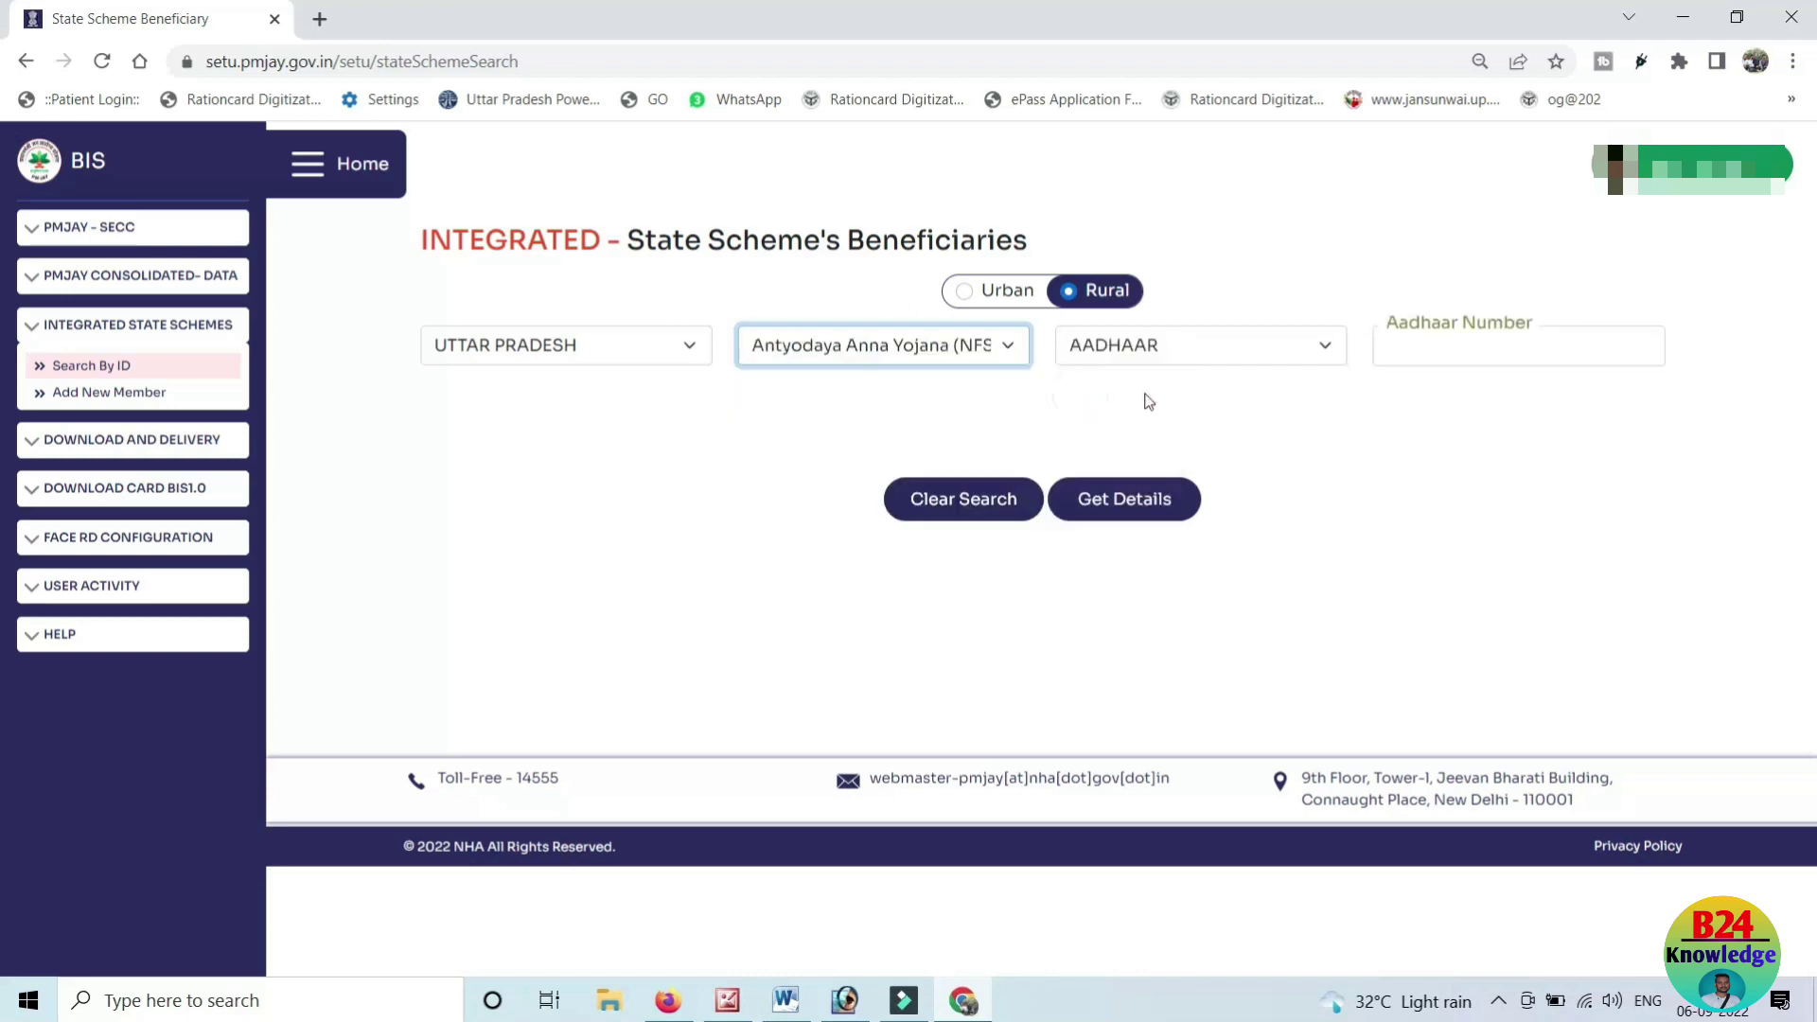
{"action": "left_click", "coordinate": [1177, 356]}
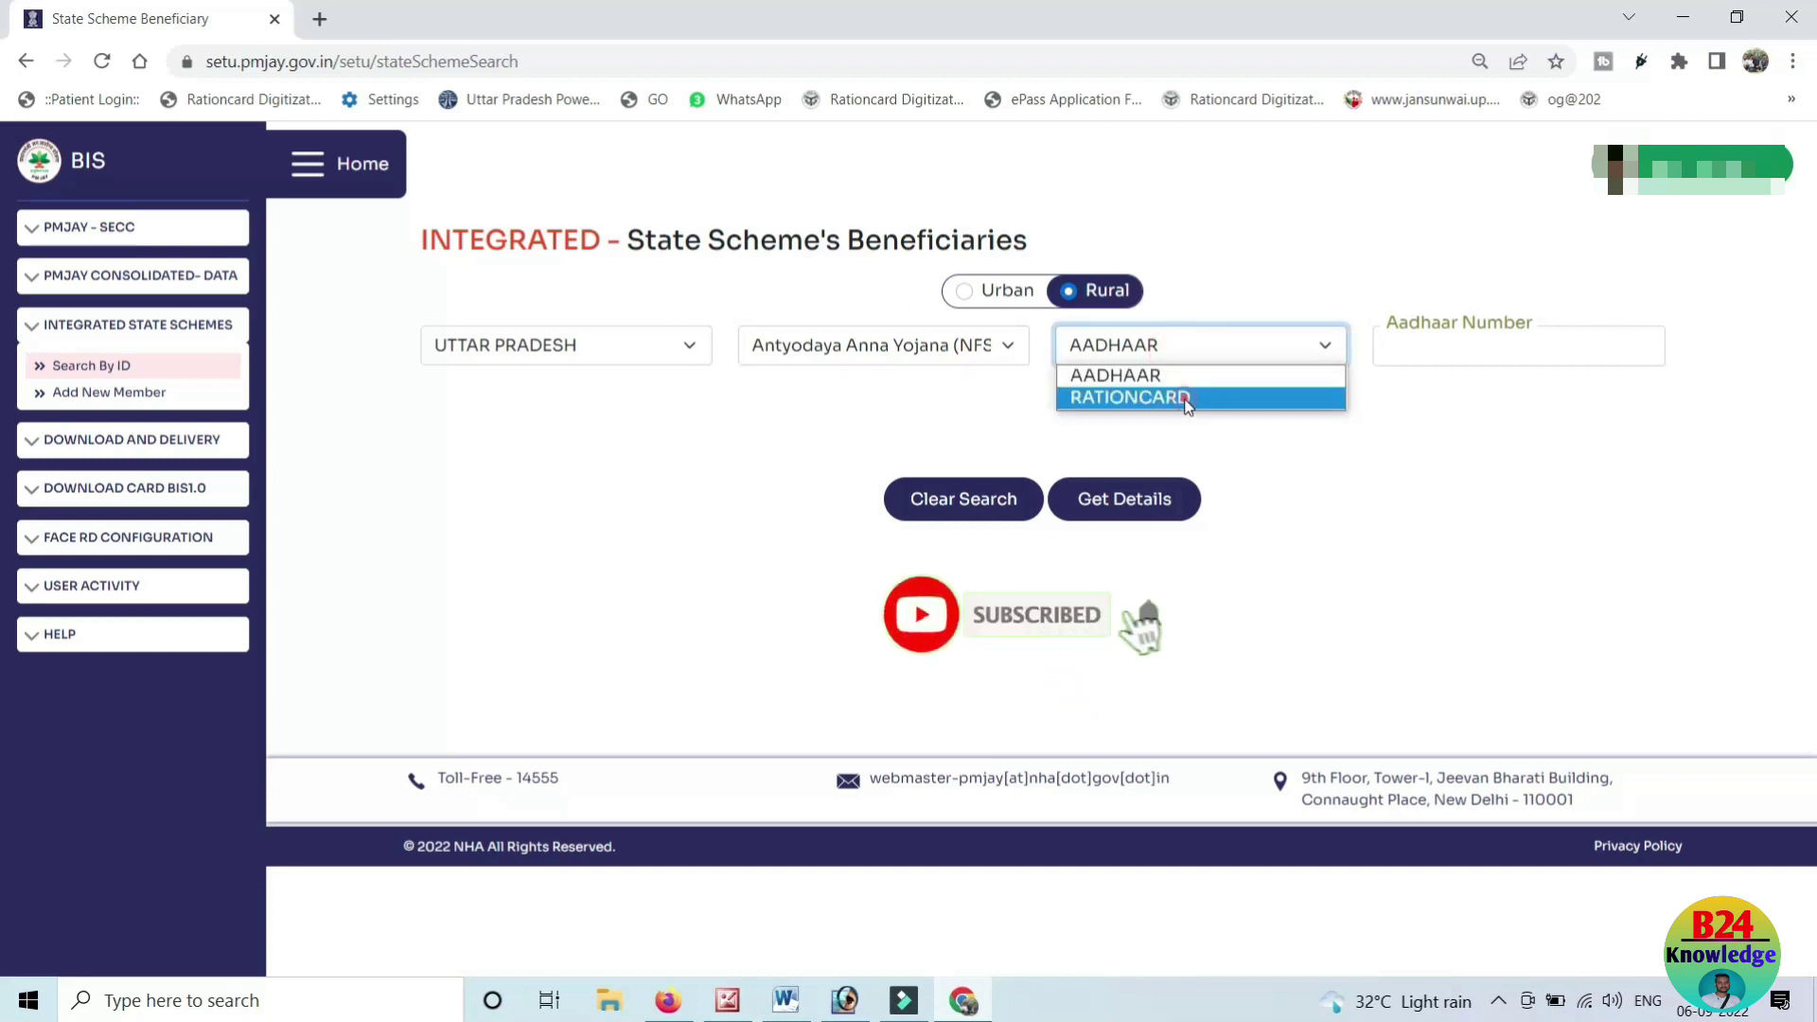
{"action": "left_click", "coordinate": [1184, 399]}
Step: Enter the saved ration card number and fetch the family's details with Get Details
{"action": "left_click", "coordinate": [1405, 349]}
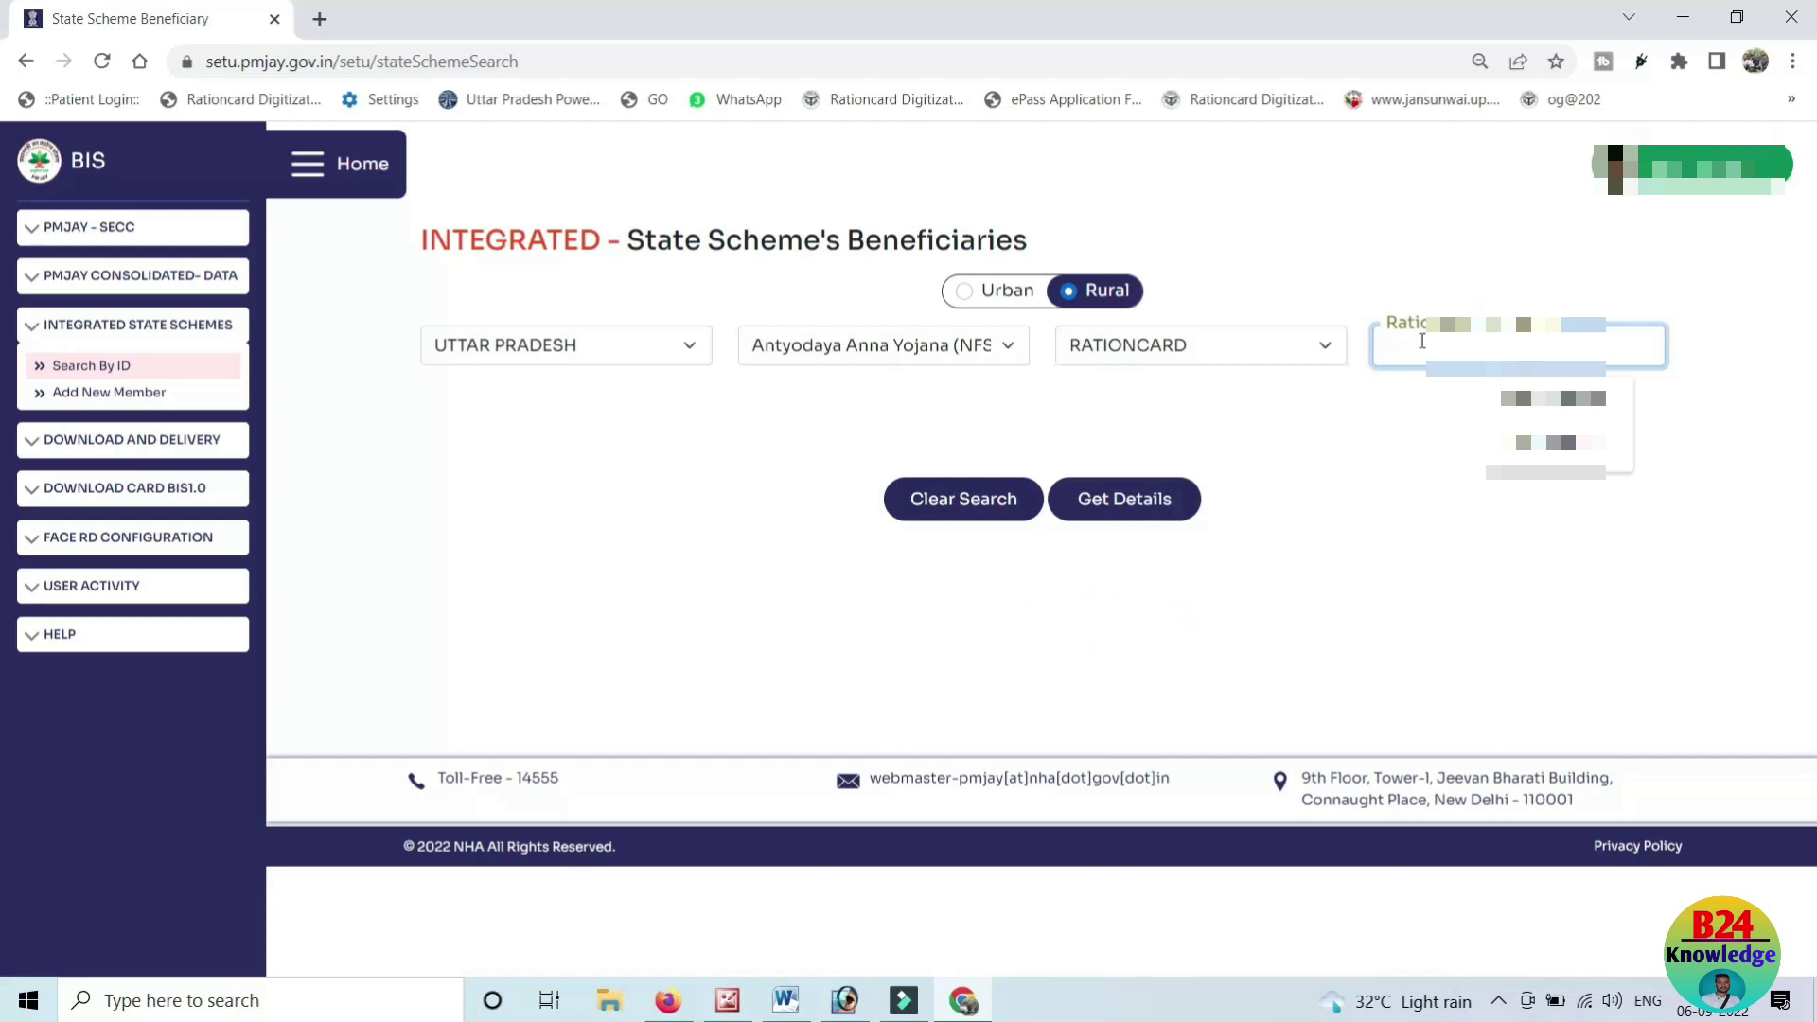
{"action": "key", "text": "Down"}
{"action": "key", "text": "Return"}
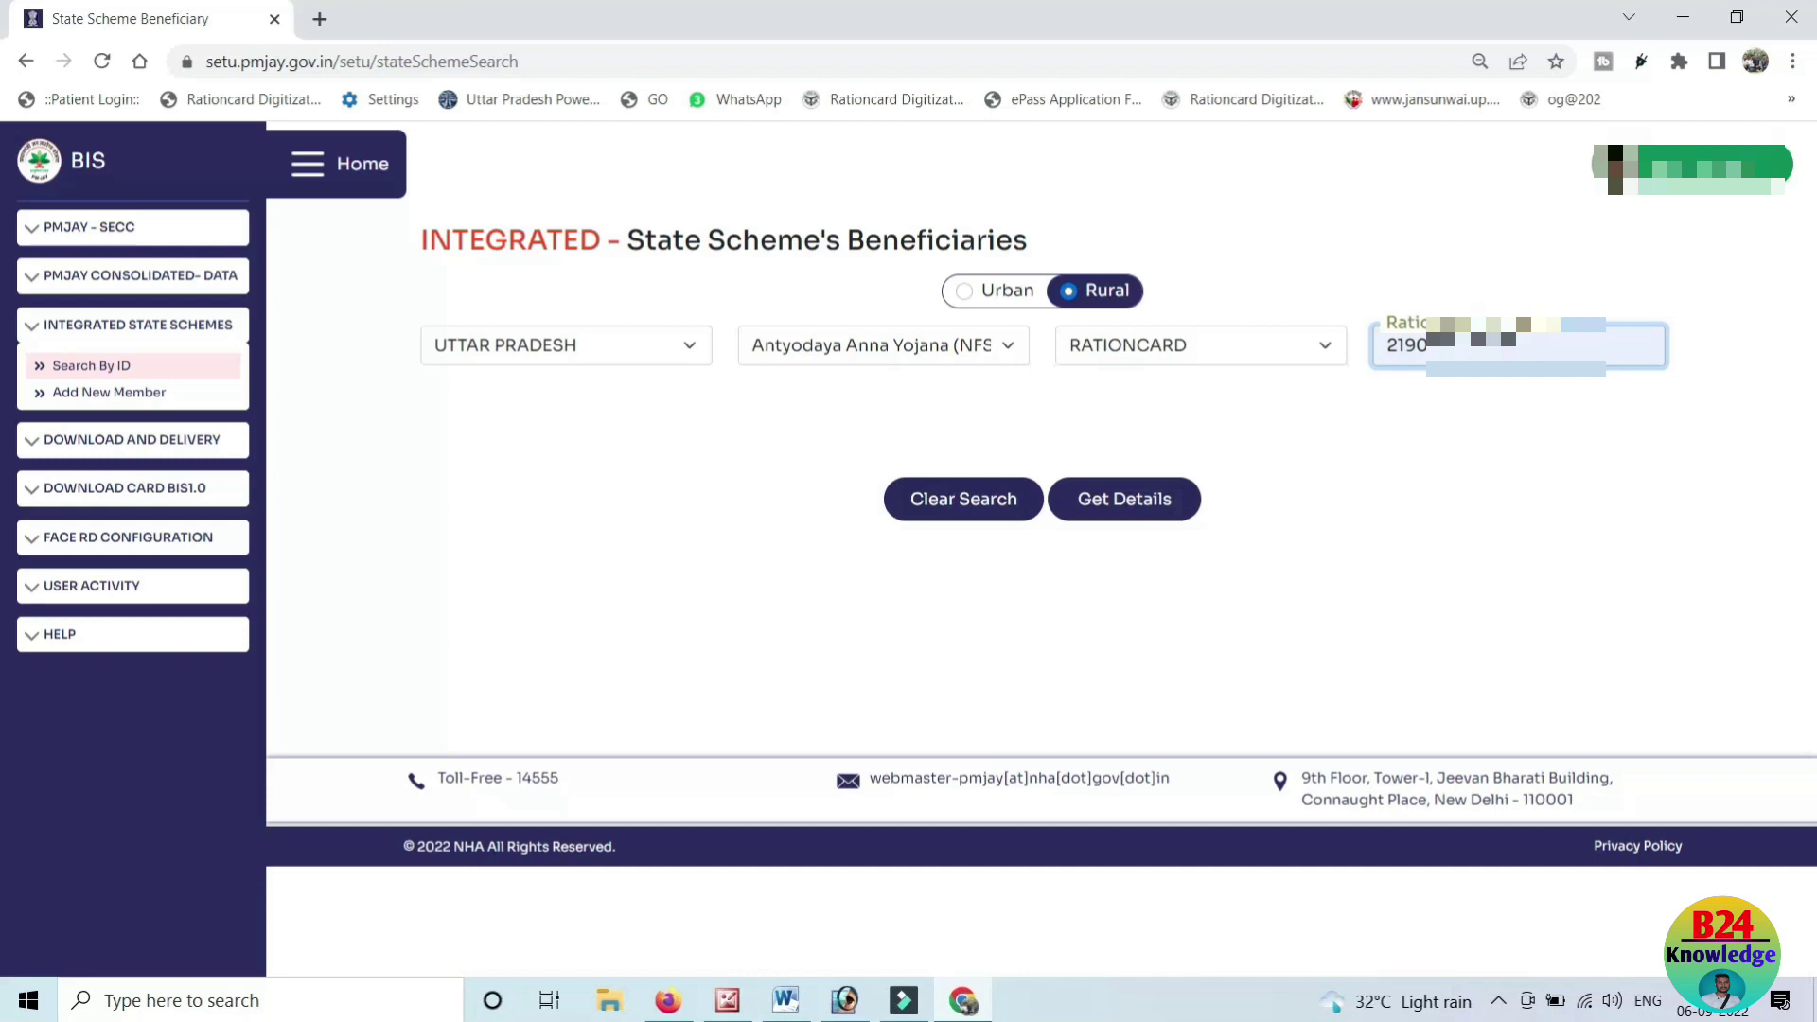
{"action": "left_click", "coordinate": [1127, 512]}
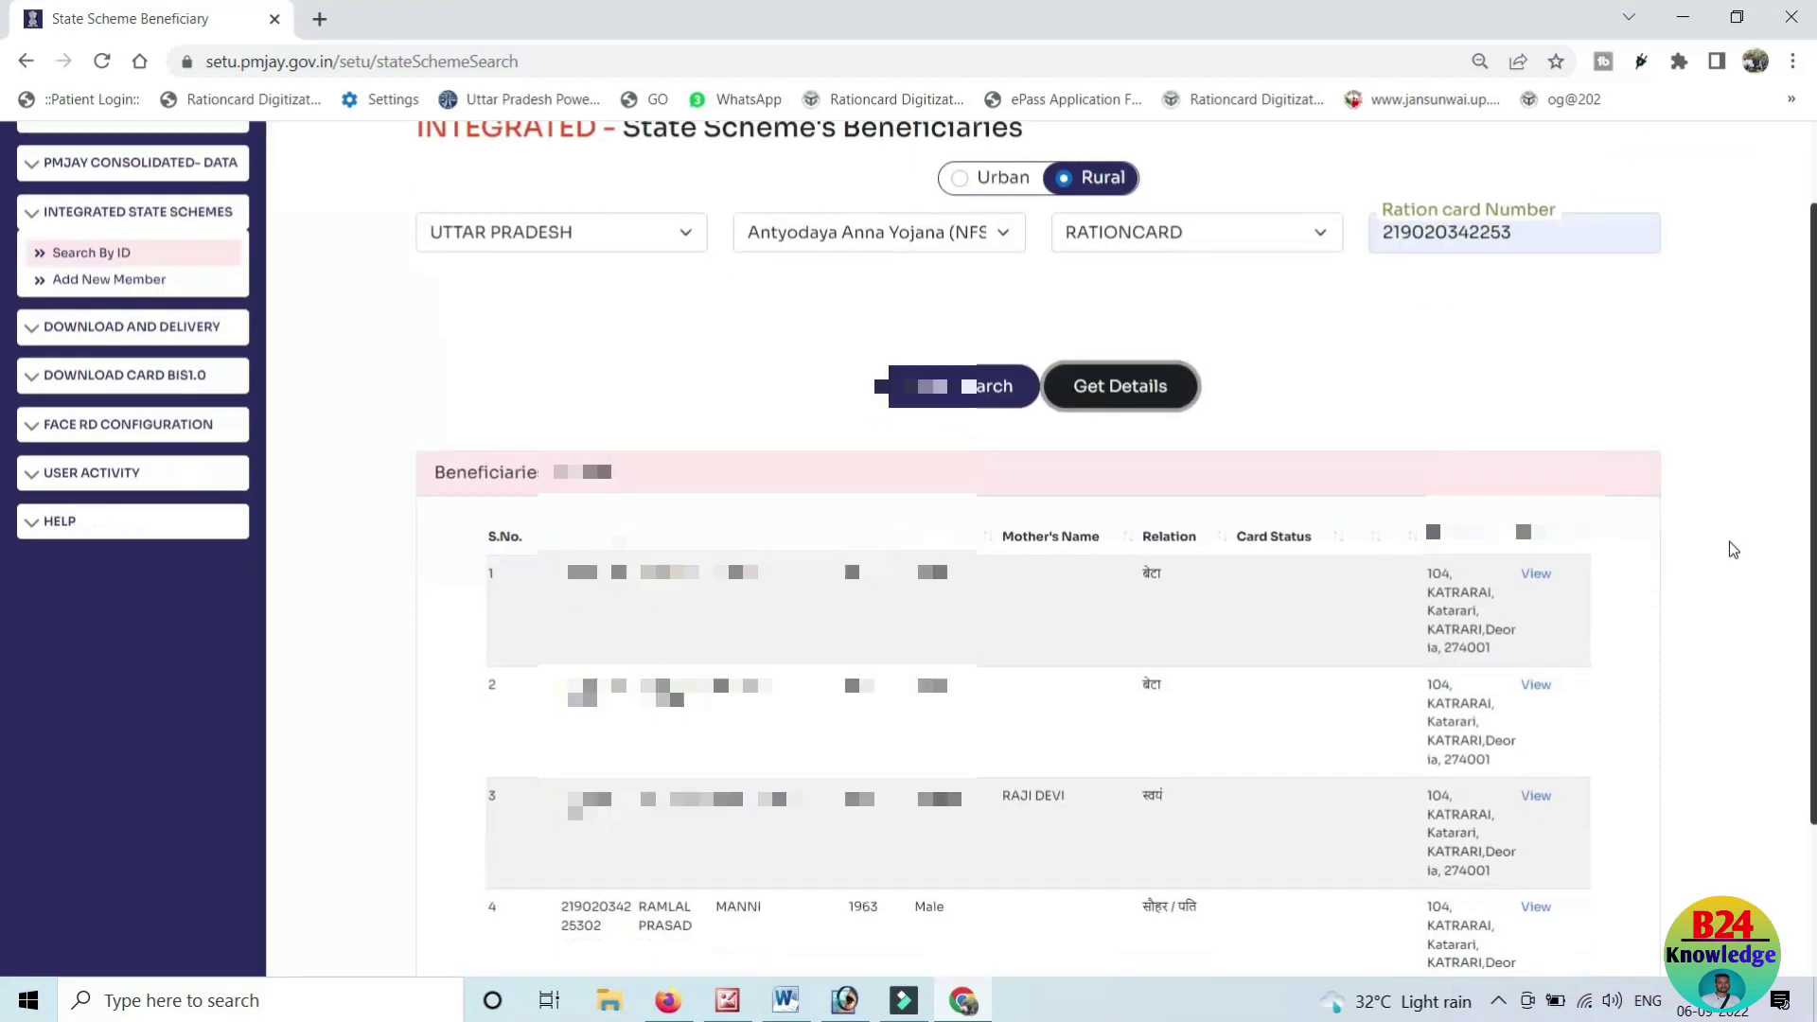
Step: Scroll the Beneficiaries Details table and open row 1's record with View
{"action": "scroll", "coordinate": [1734, 546], "scroll_direction": "down", "scroll_amount": 2}
{"action": "scroll", "coordinate": [1733, 549], "scroll_direction": "down", "scroll_amount": 1}
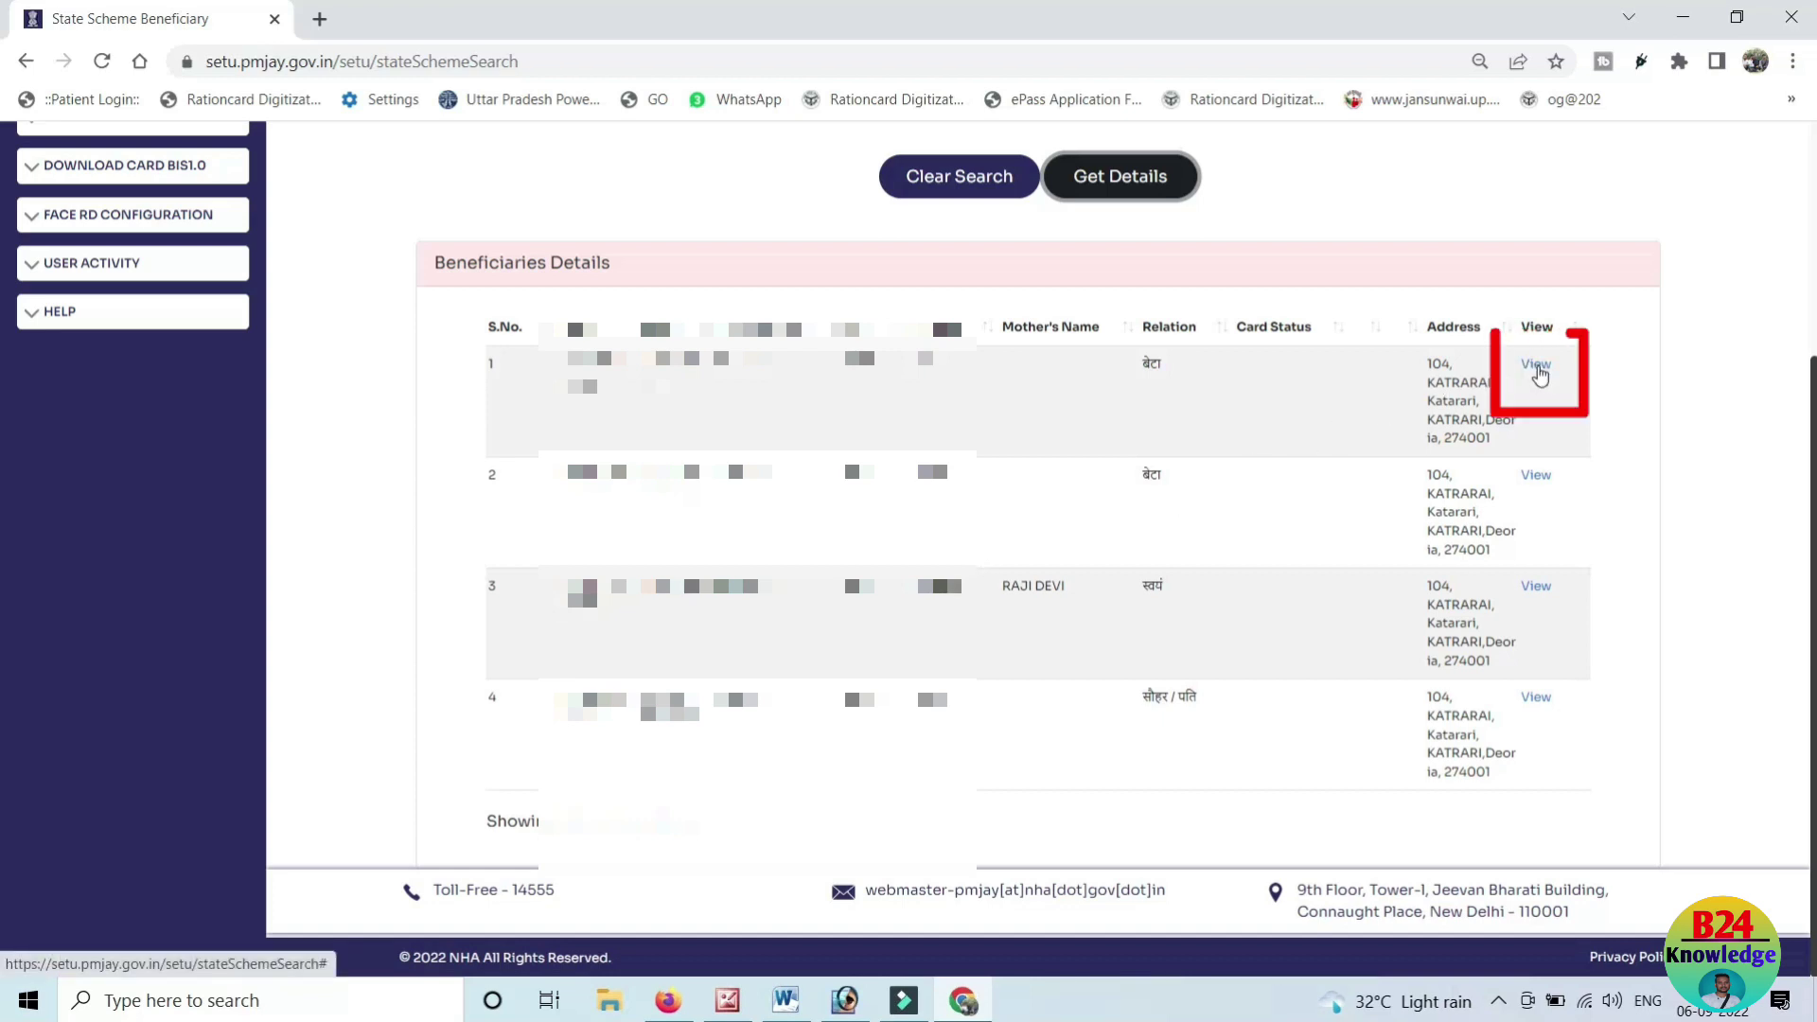
{"action": "left_click", "coordinate": [1537, 365]}
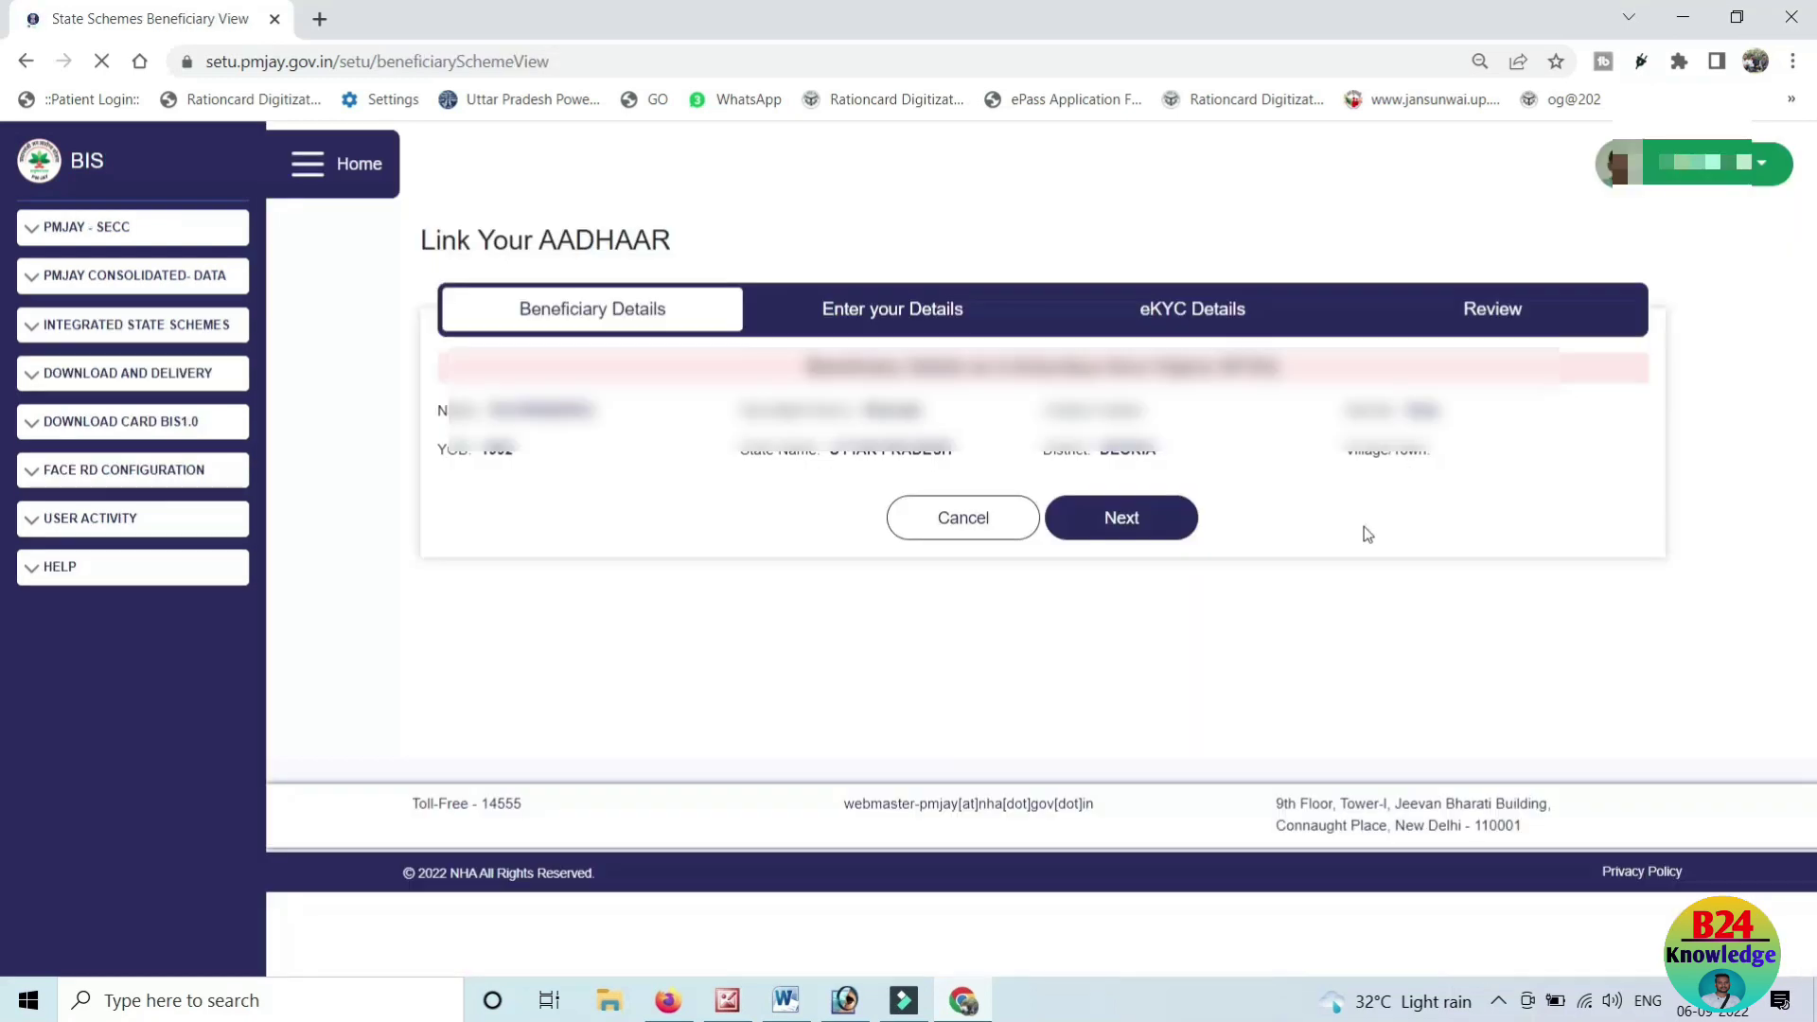
Step: Enter the beneficiary's full name and set the gender to Male
{"action": "left_click", "coordinate": [1122, 520]}
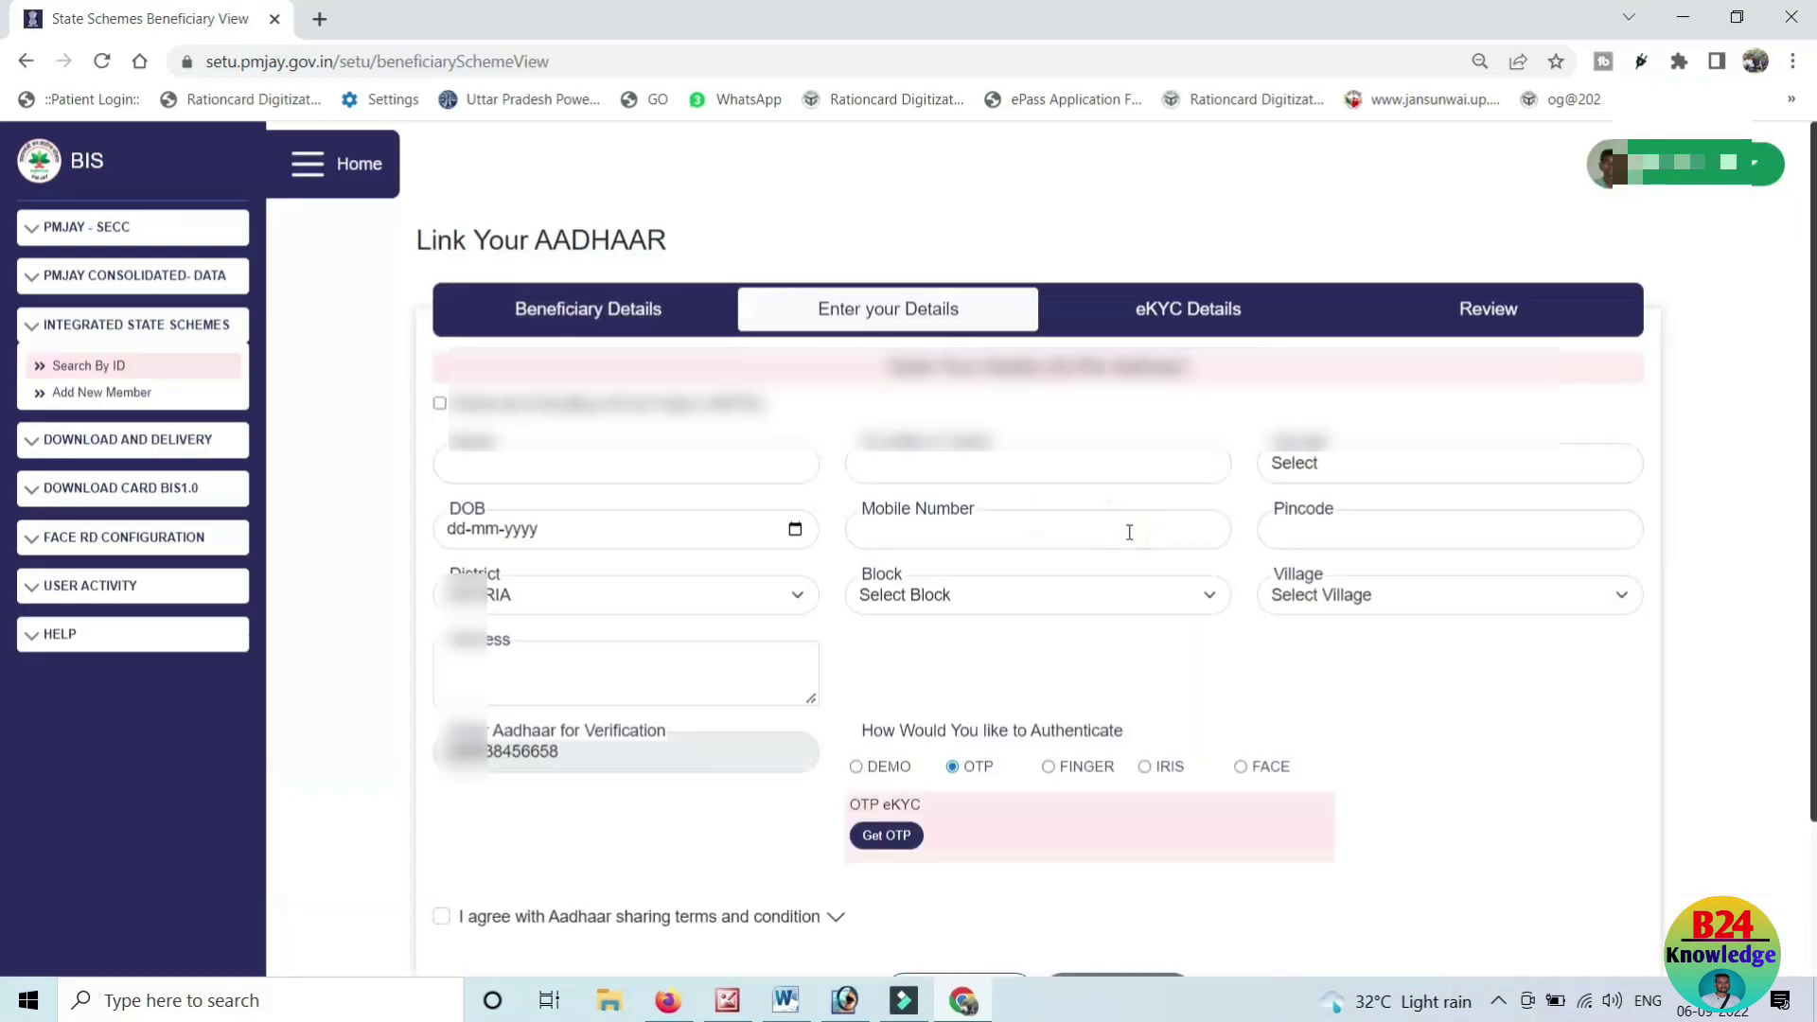
{"action": "scroll", "coordinate": [1326, 620], "scroll_direction": "down", "scroll_amount": 1}
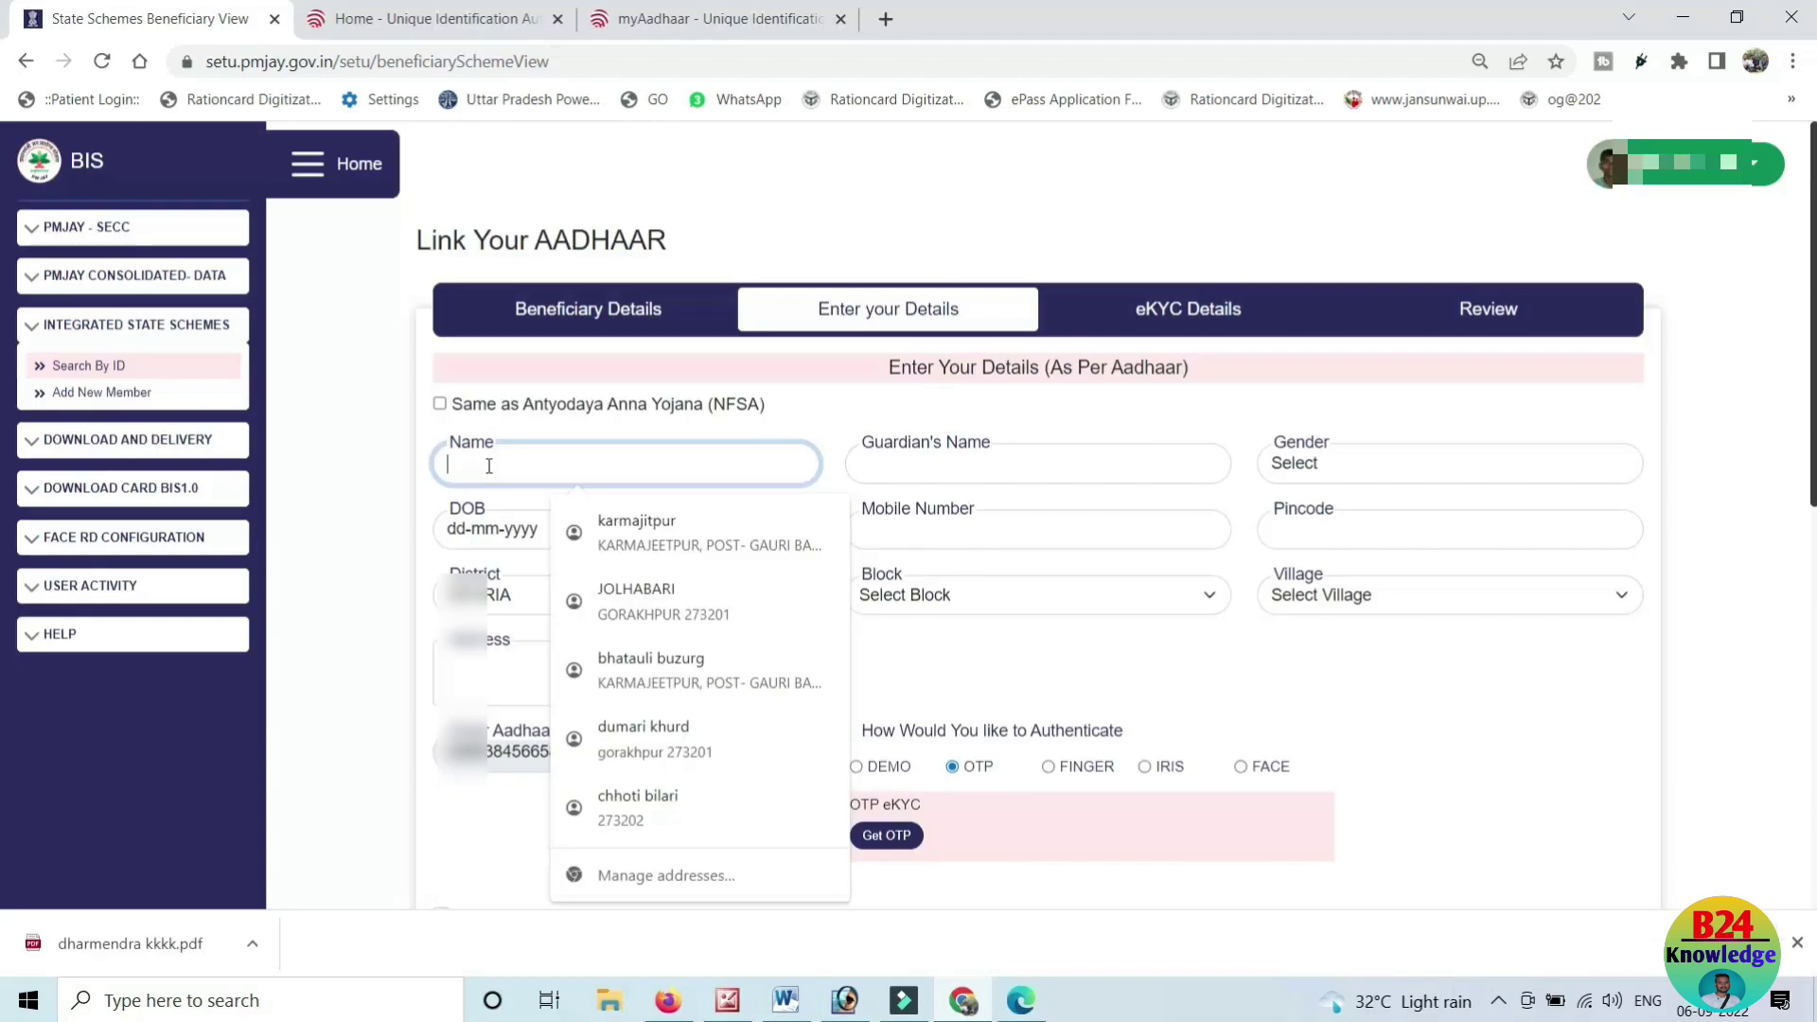
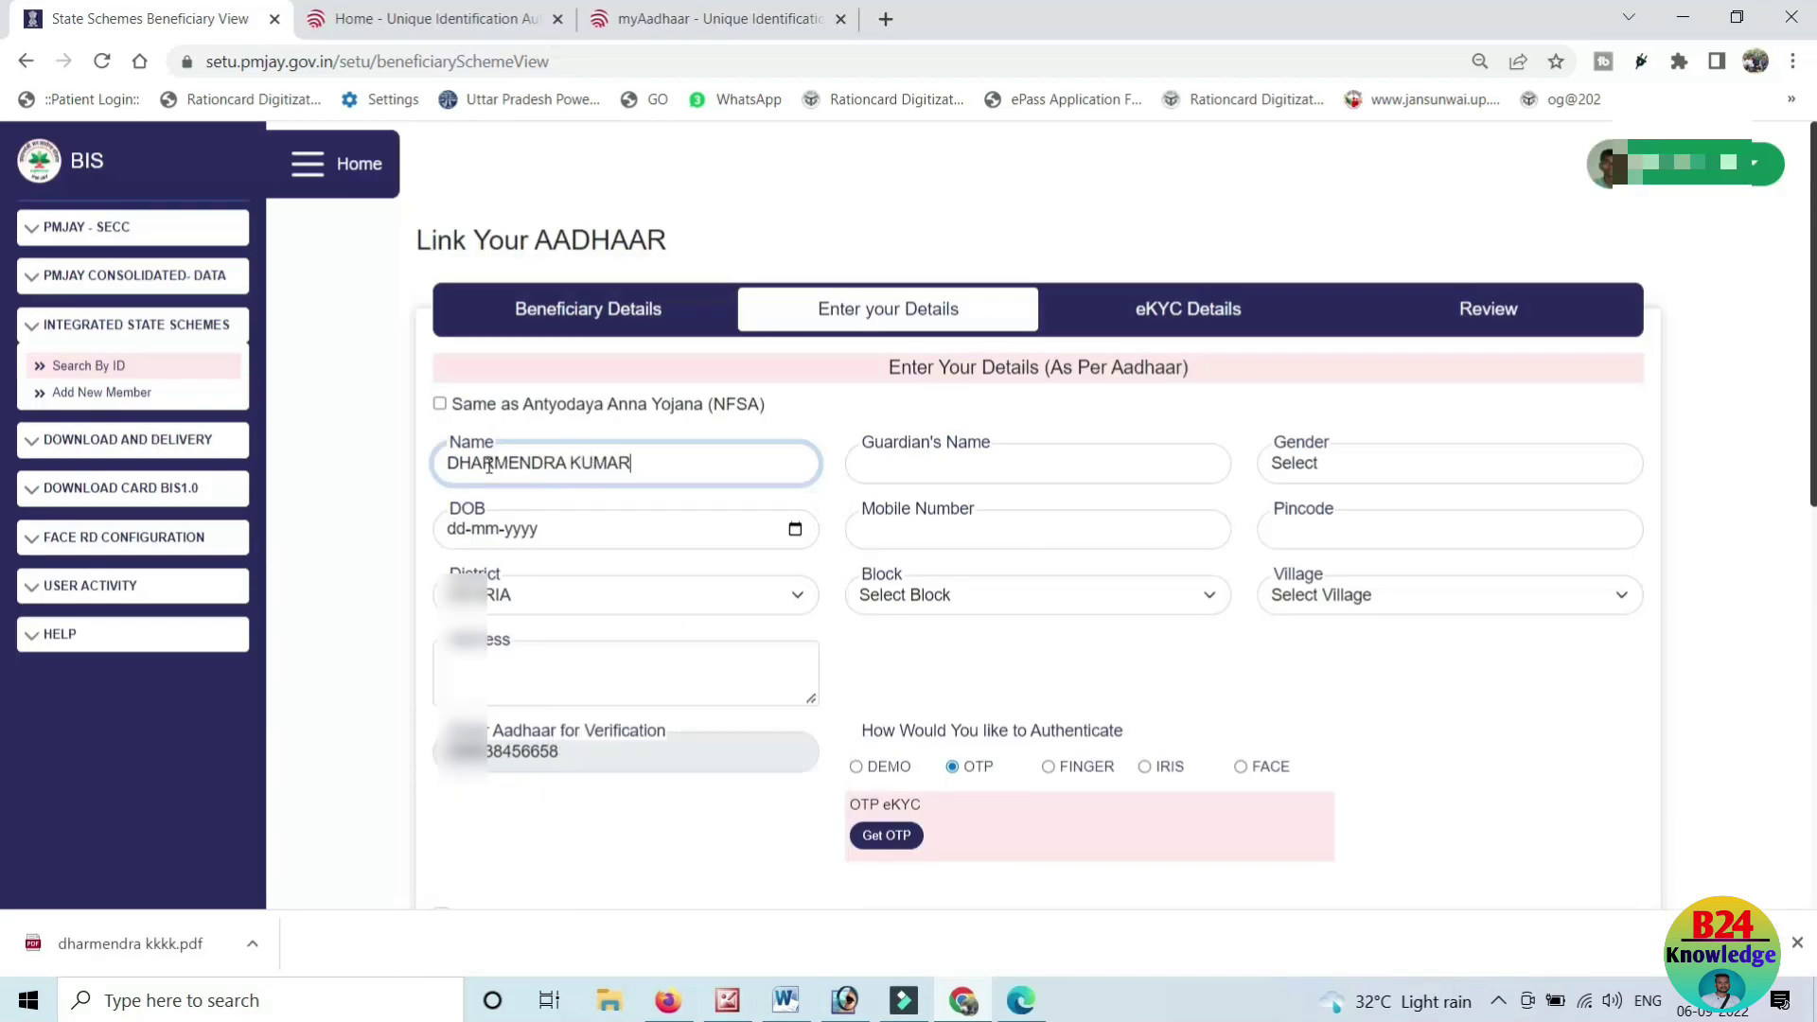
{"action": "left_click", "coordinate": [905, 462]}
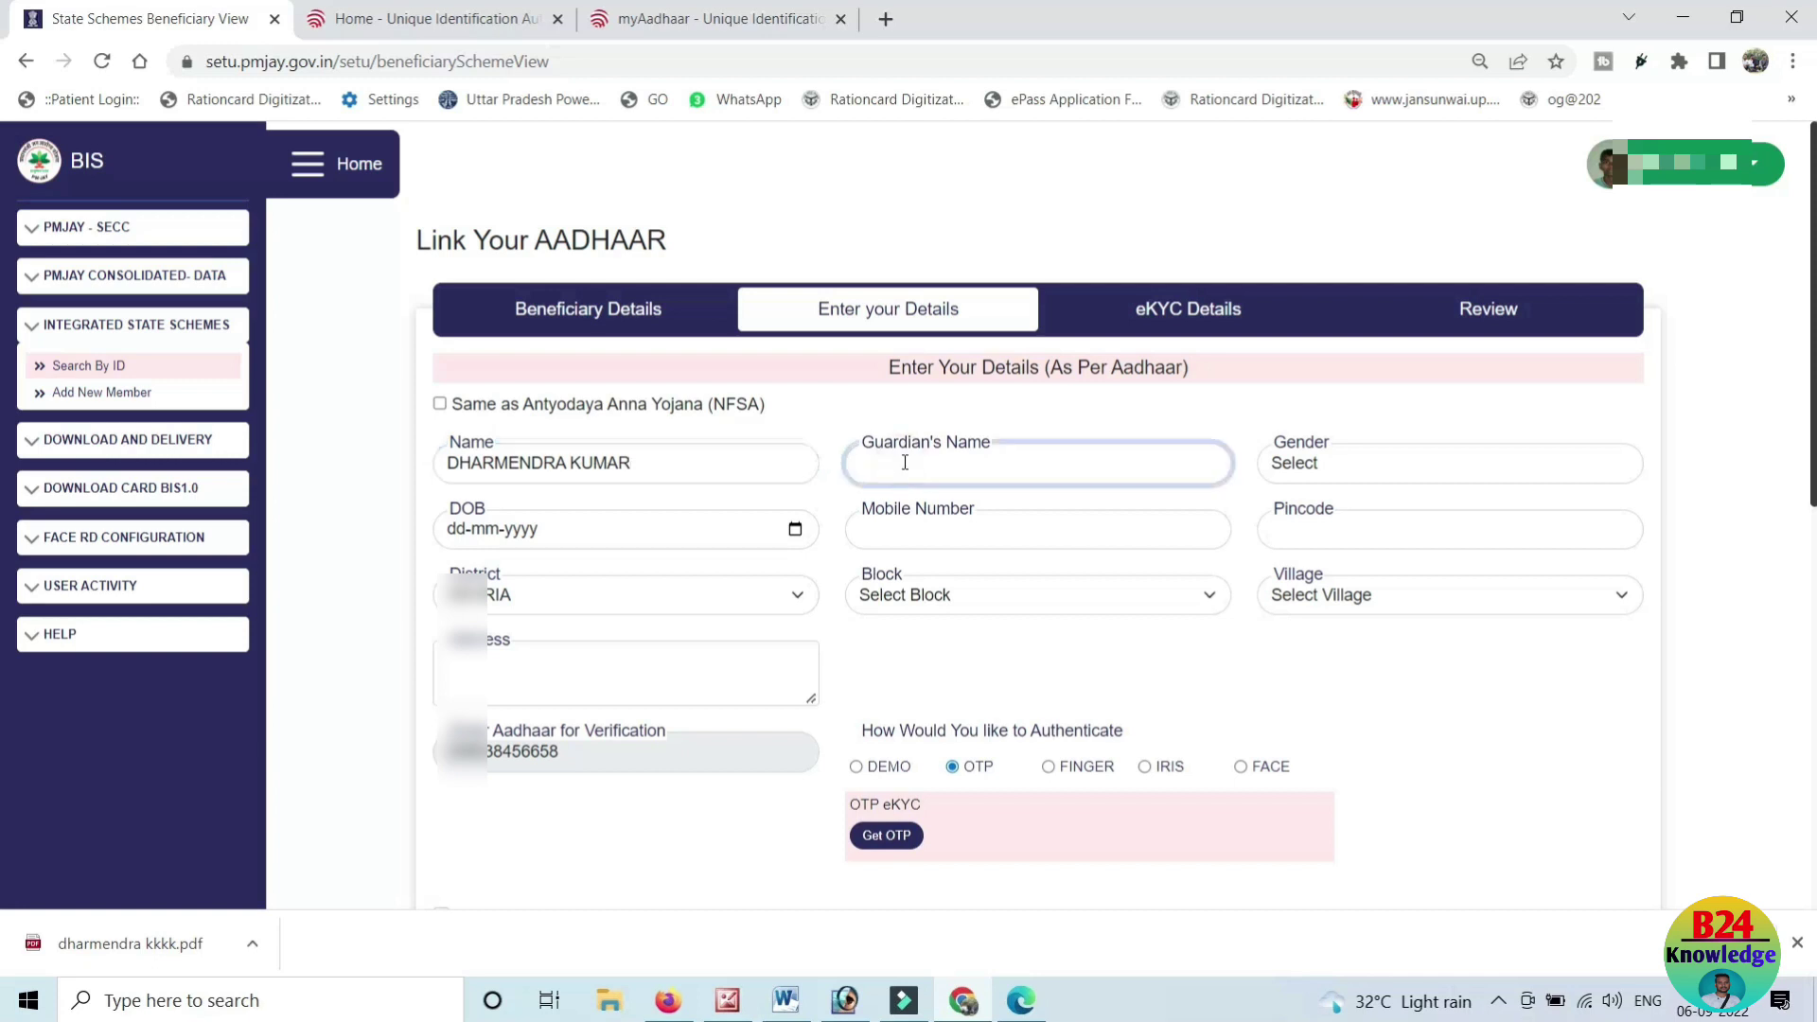
{"action": "left_click", "coordinate": [1308, 467]}
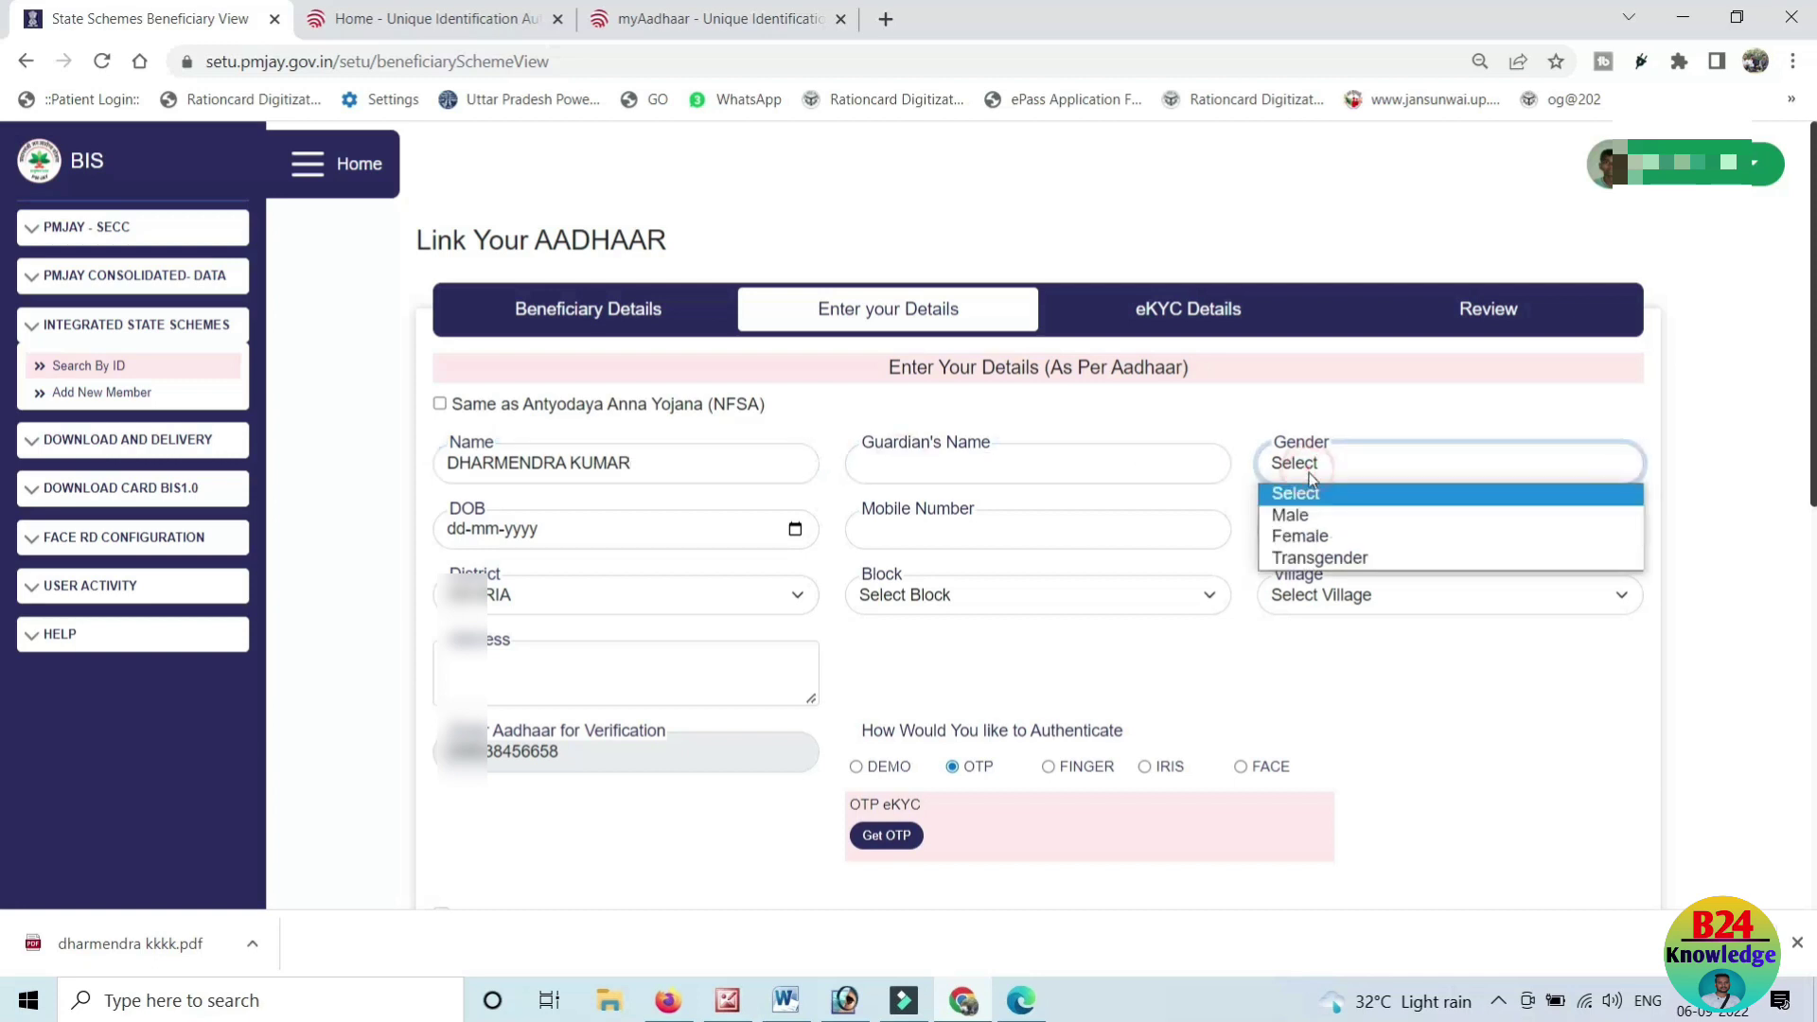
{"action": "left_click", "coordinate": [1306, 520]}
Step: Fill in the beneficiary's date of birth and mobile number
{"action": "left_click", "coordinate": [523, 532]}
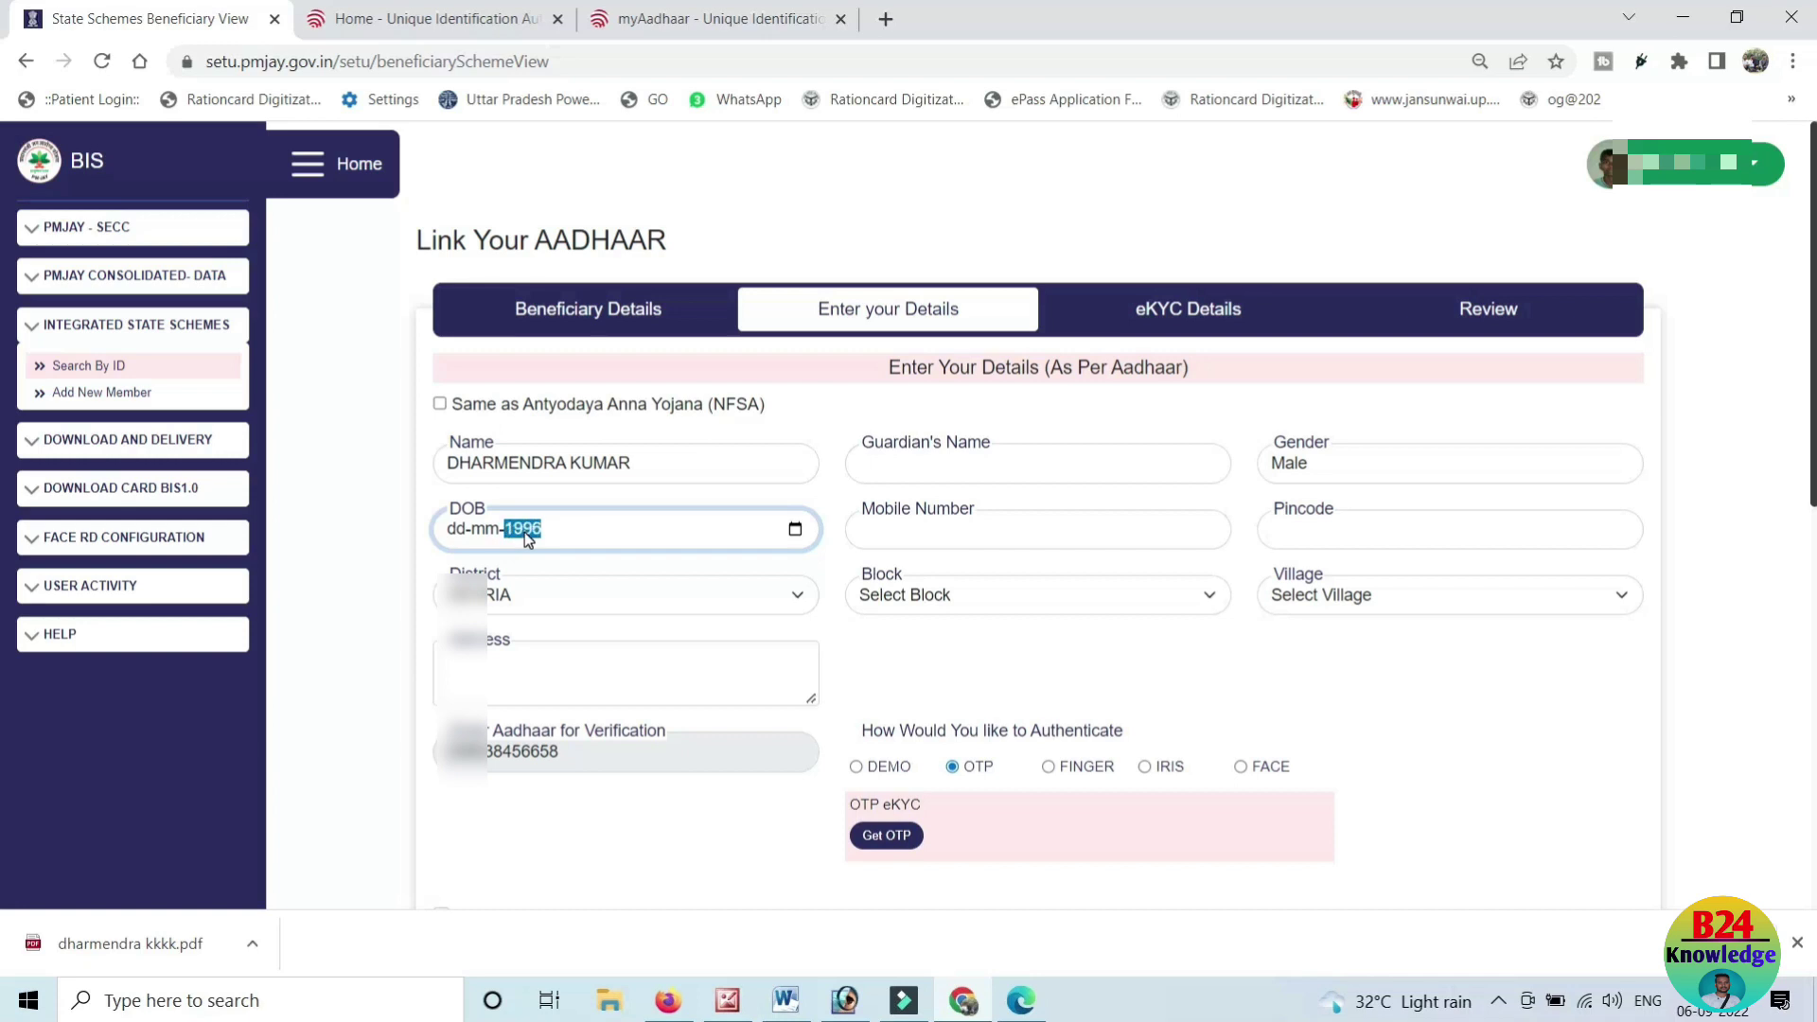
{"action": "type", "text": "05"}
{"action": "key", "text": "shift+Tab"}
{"action": "key", "text": "shift+Tab"}
{"action": "type", "text": "20"}
{"action": "left_click", "coordinate": [917, 540]}
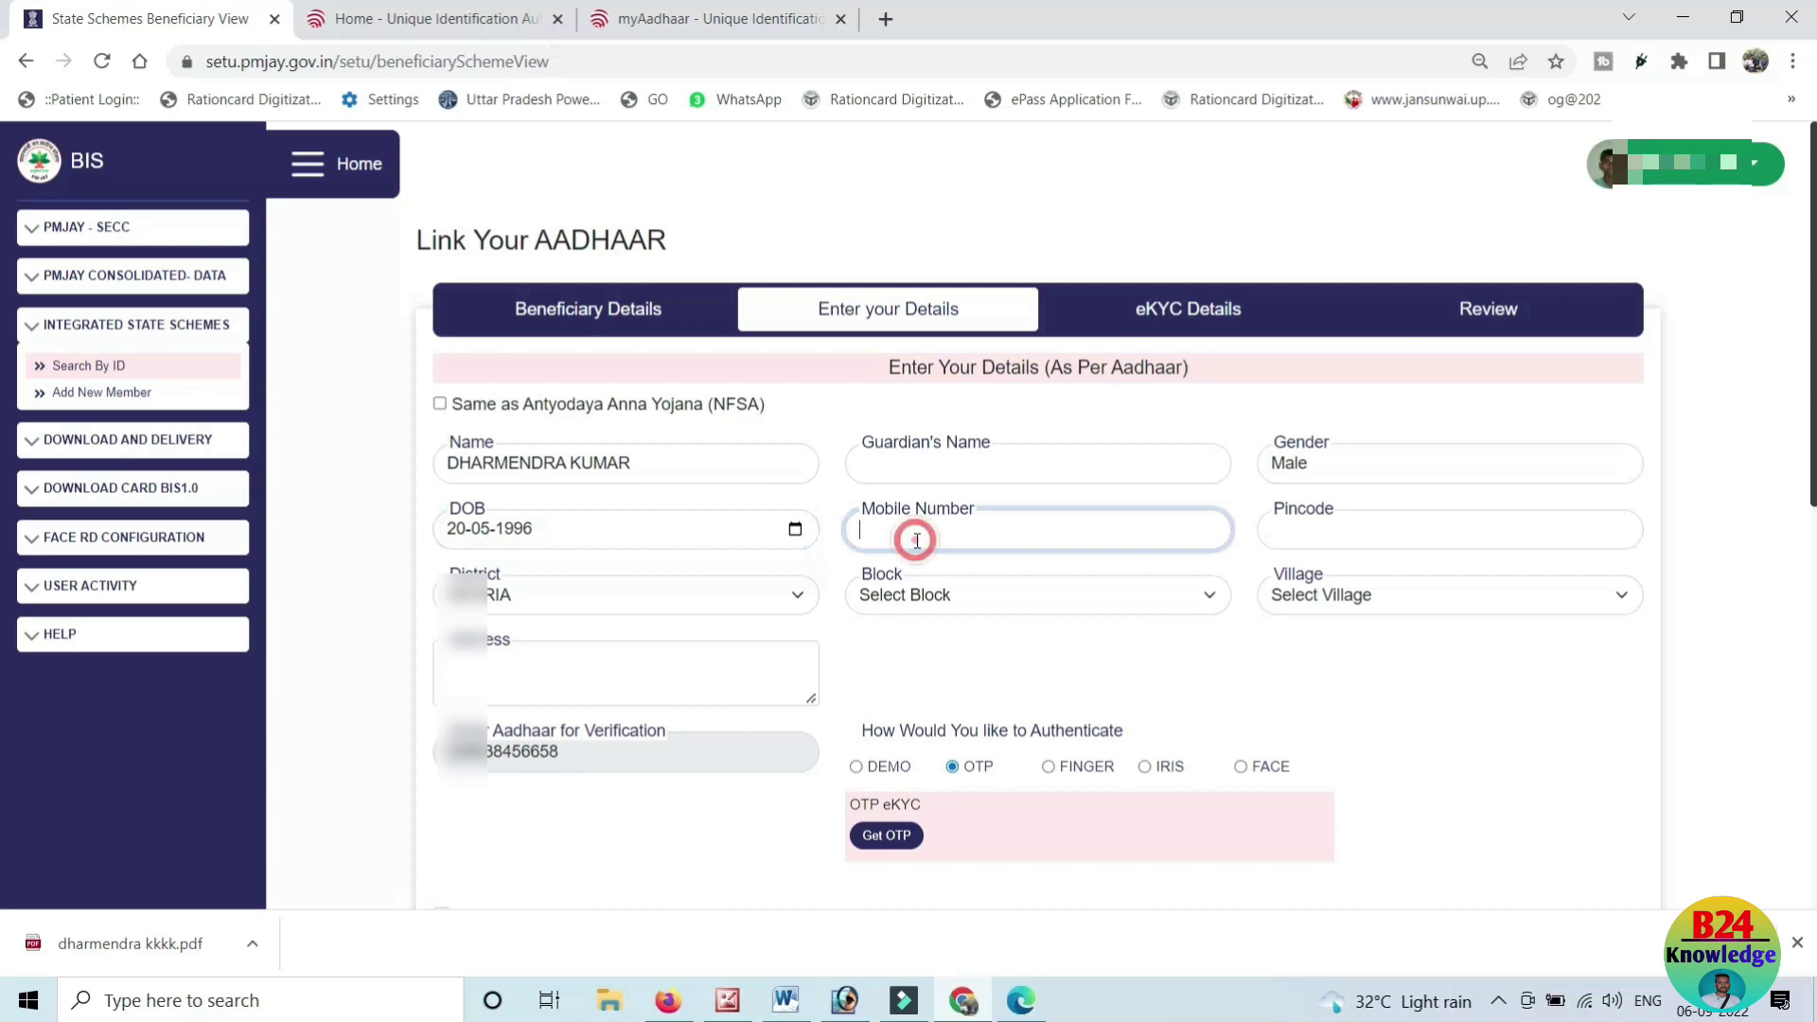
{"action": "type", "text": "8354"}
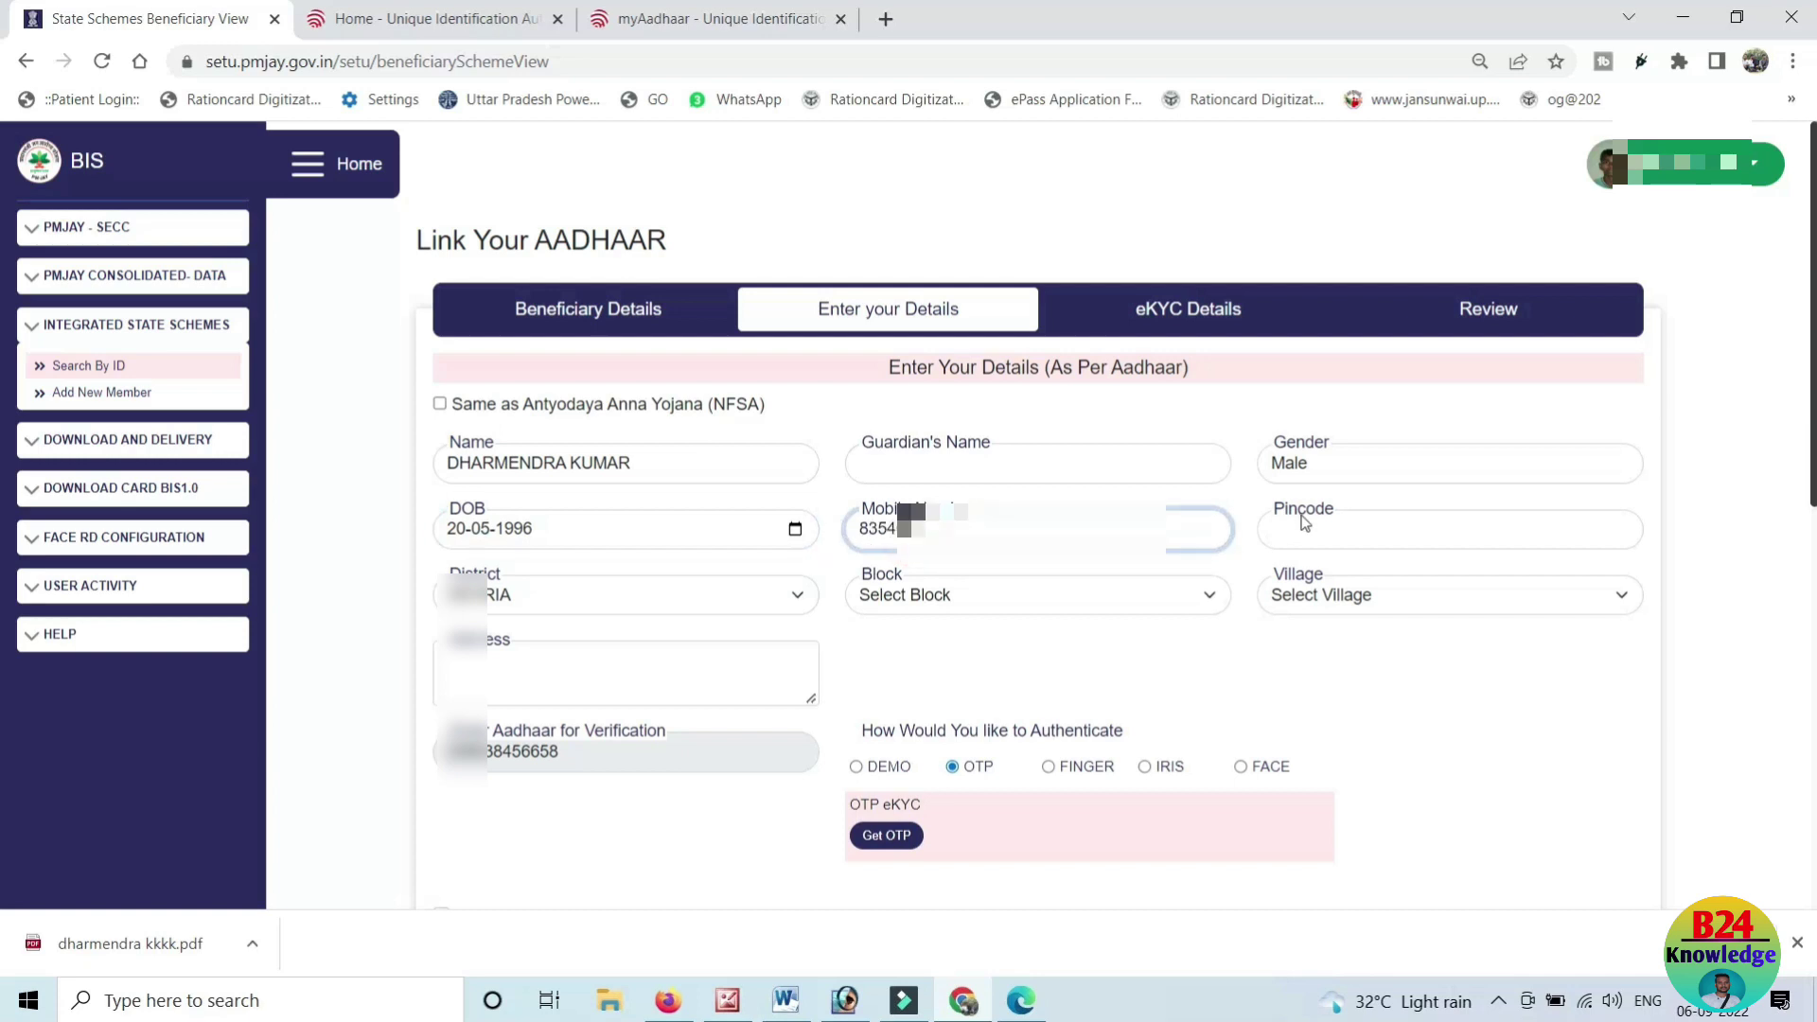
Step: Enter the pincode, choose DEORIA, DEORIA SADAR and Katarari, then paste the address
{"action": "left_click", "coordinate": [1290, 527]}
{"action": "type", "text": "27400"}
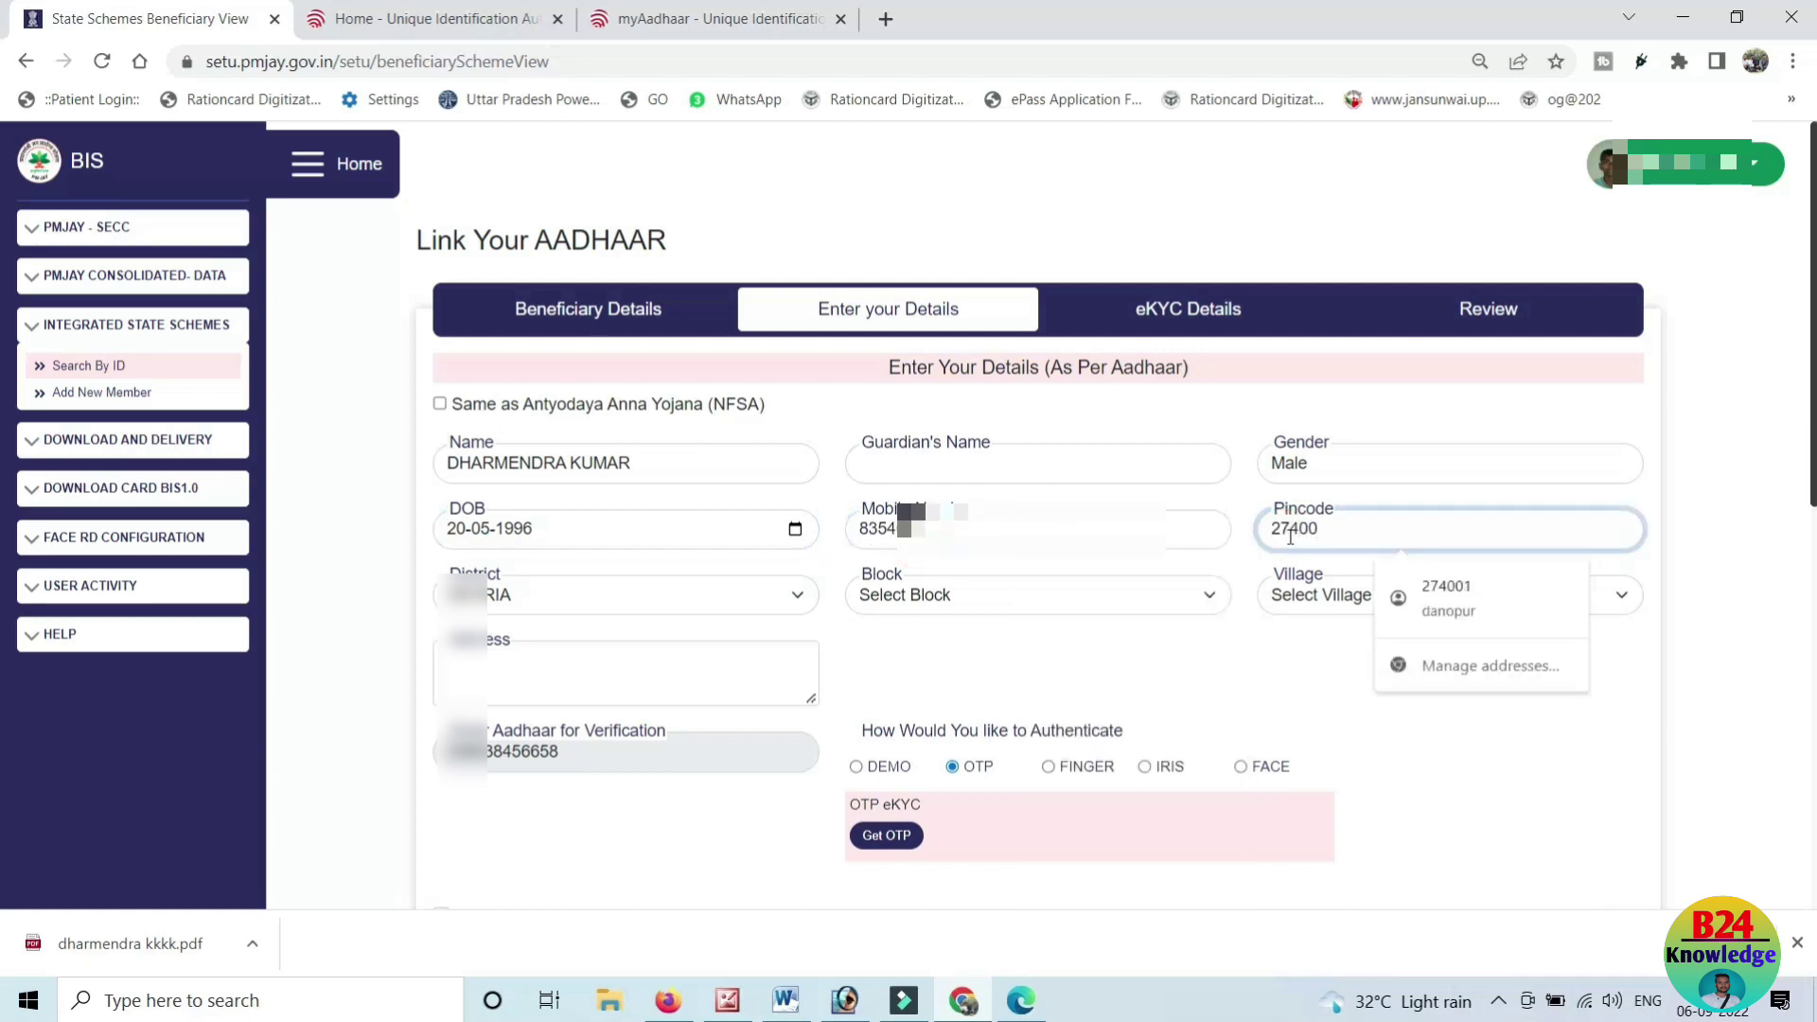
{"action": "type", "text": "1"}
{"action": "left_click", "coordinate": [524, 604]}
{"action": "left_click", "coordinate": [525, 604]}
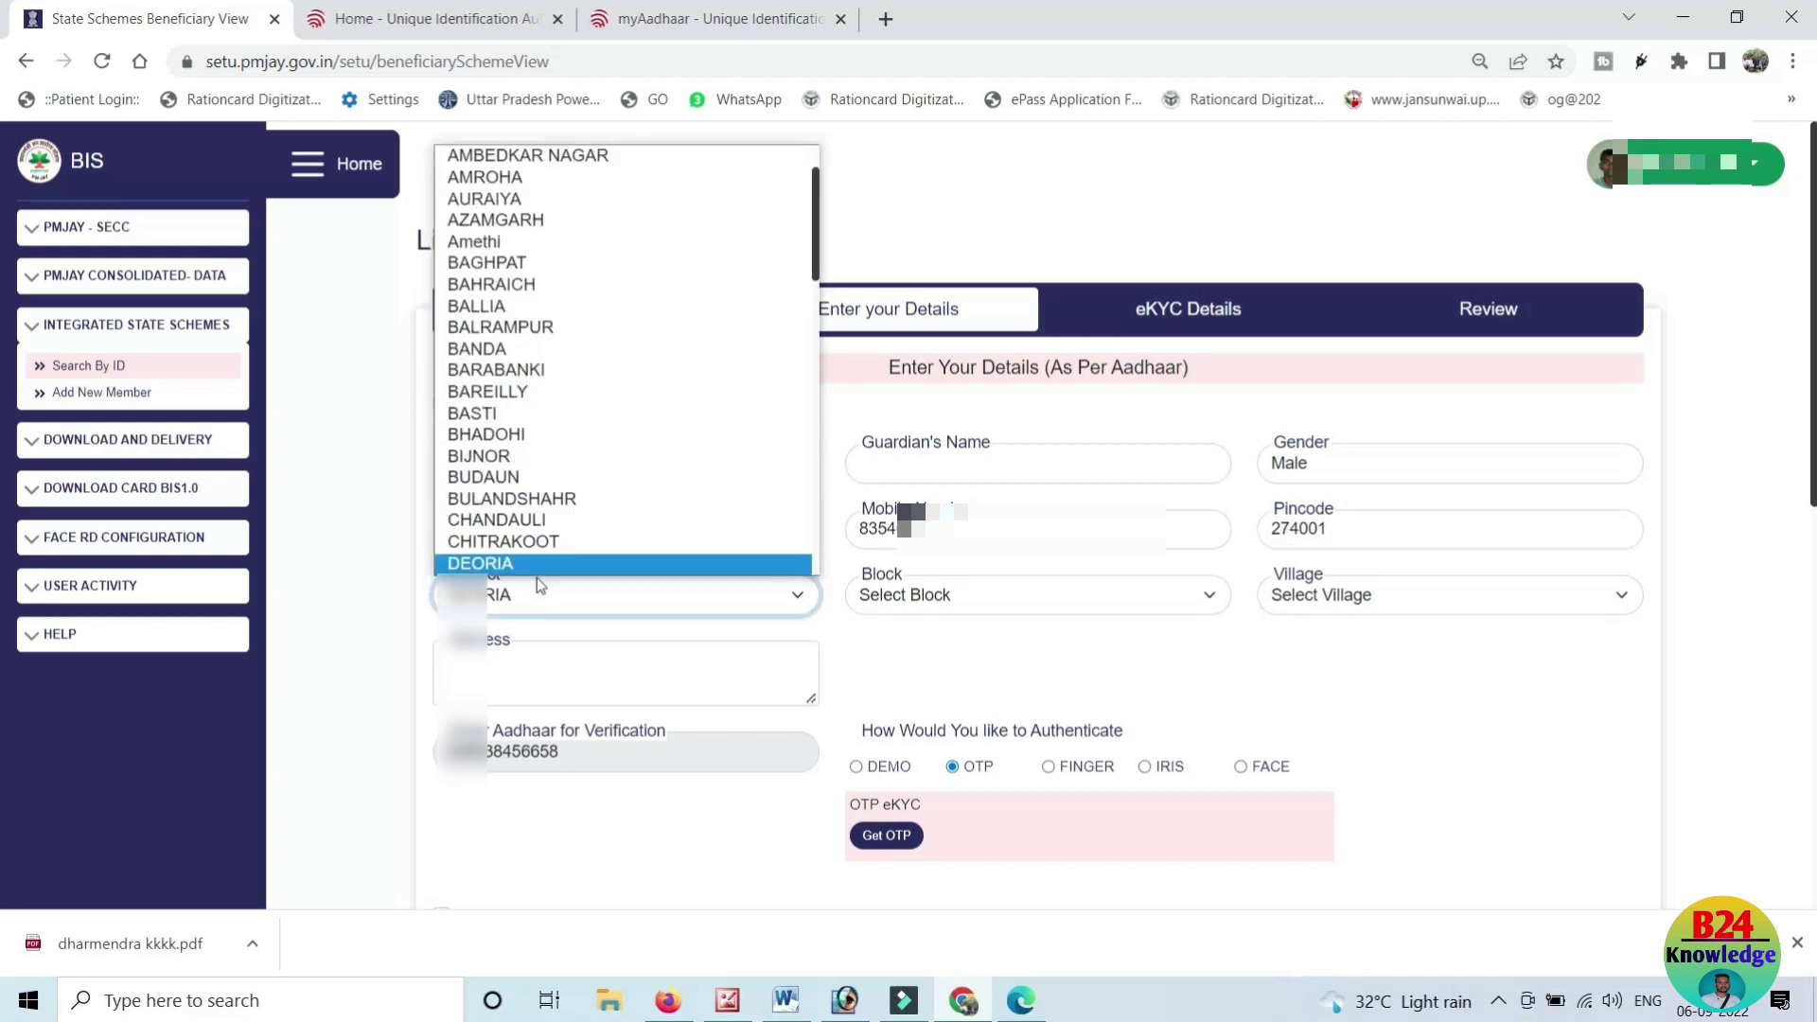
{"action": "left_click", "coordinate": [536, 566]}
{"action": "left_click", "coordinate": [910, 597]}
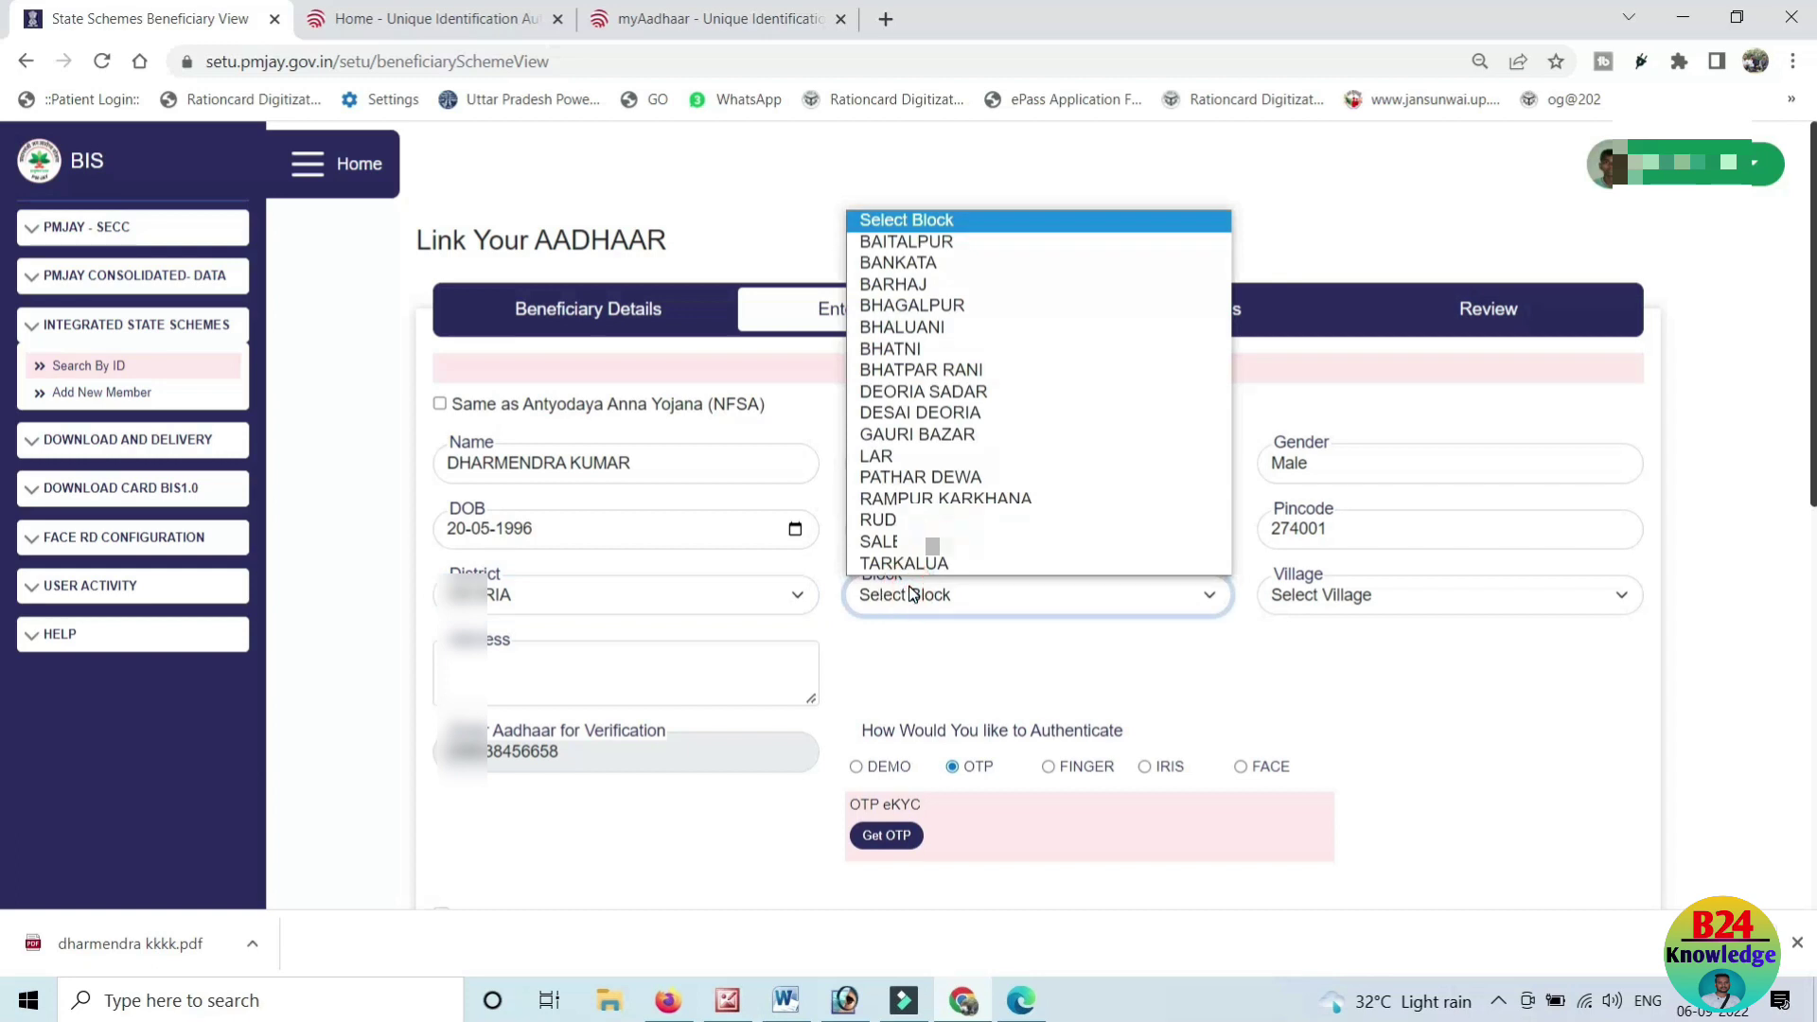
{"action": "left_click", "coordinate": [969, 390]}
{"action": "left_click", "coordinate": [1306, 603]}
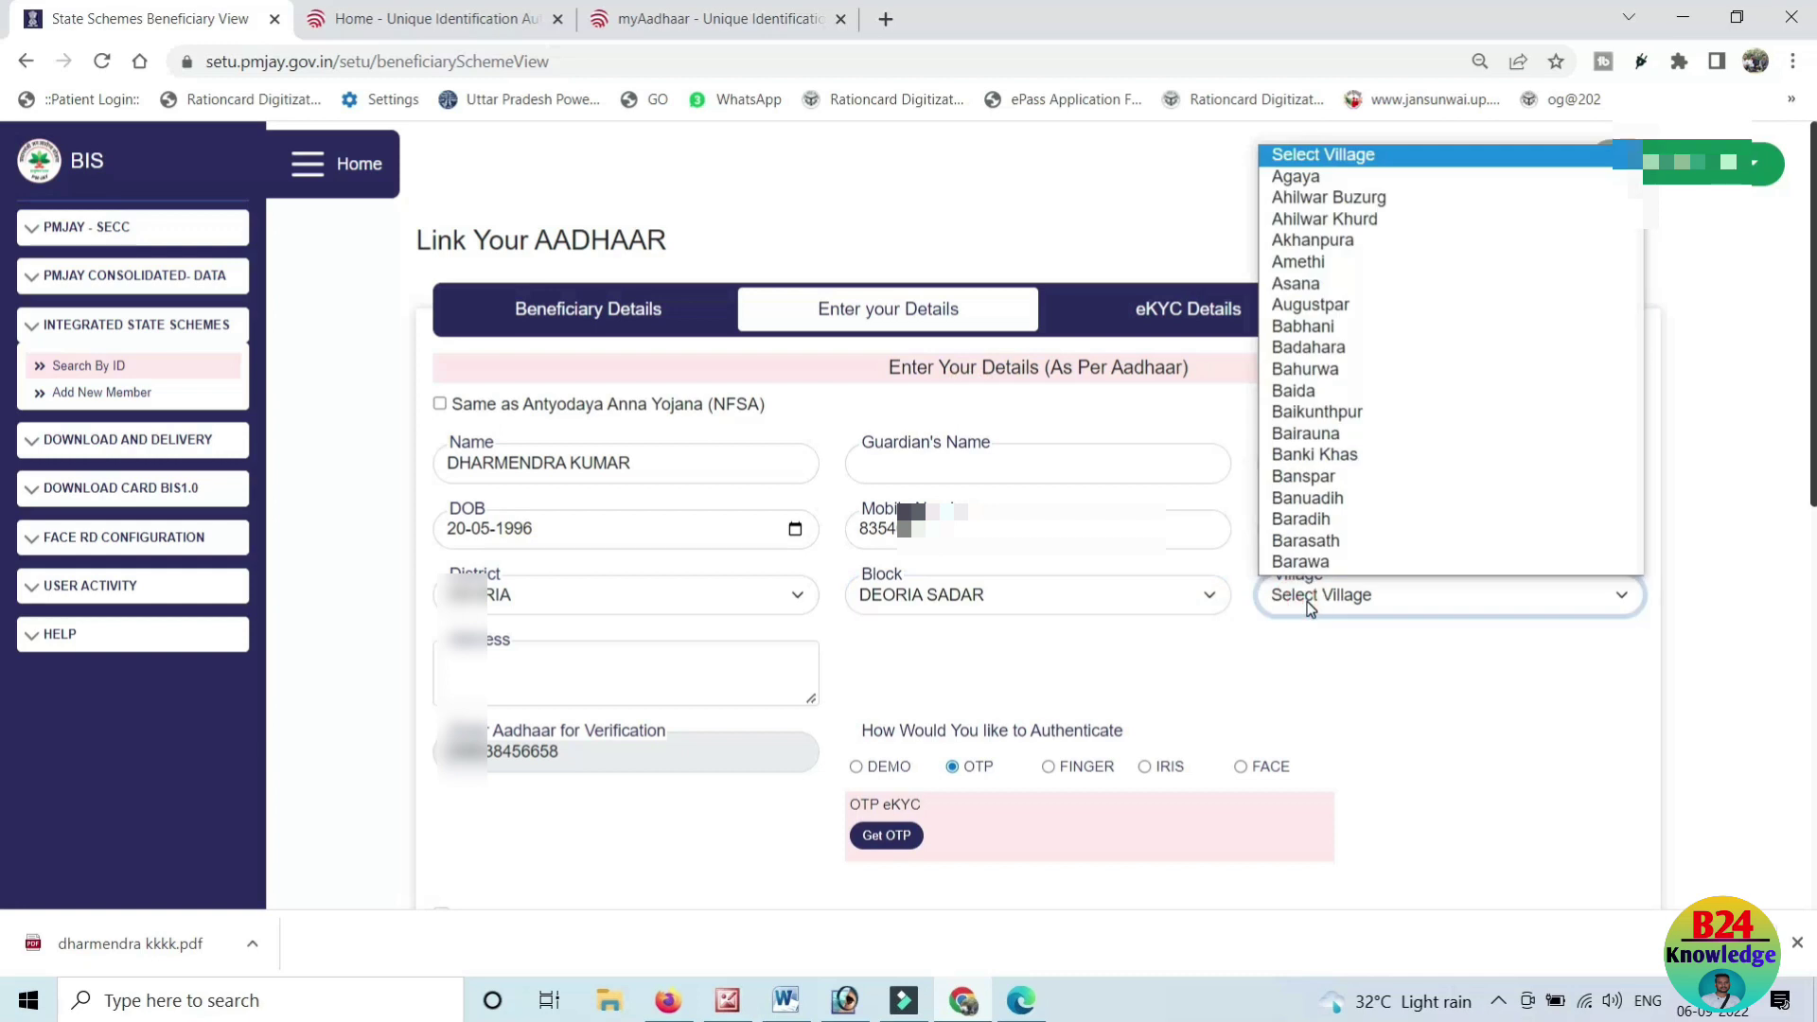
{"action": "type", "text": "kat"}
{"action": "key", "text": "Return"}
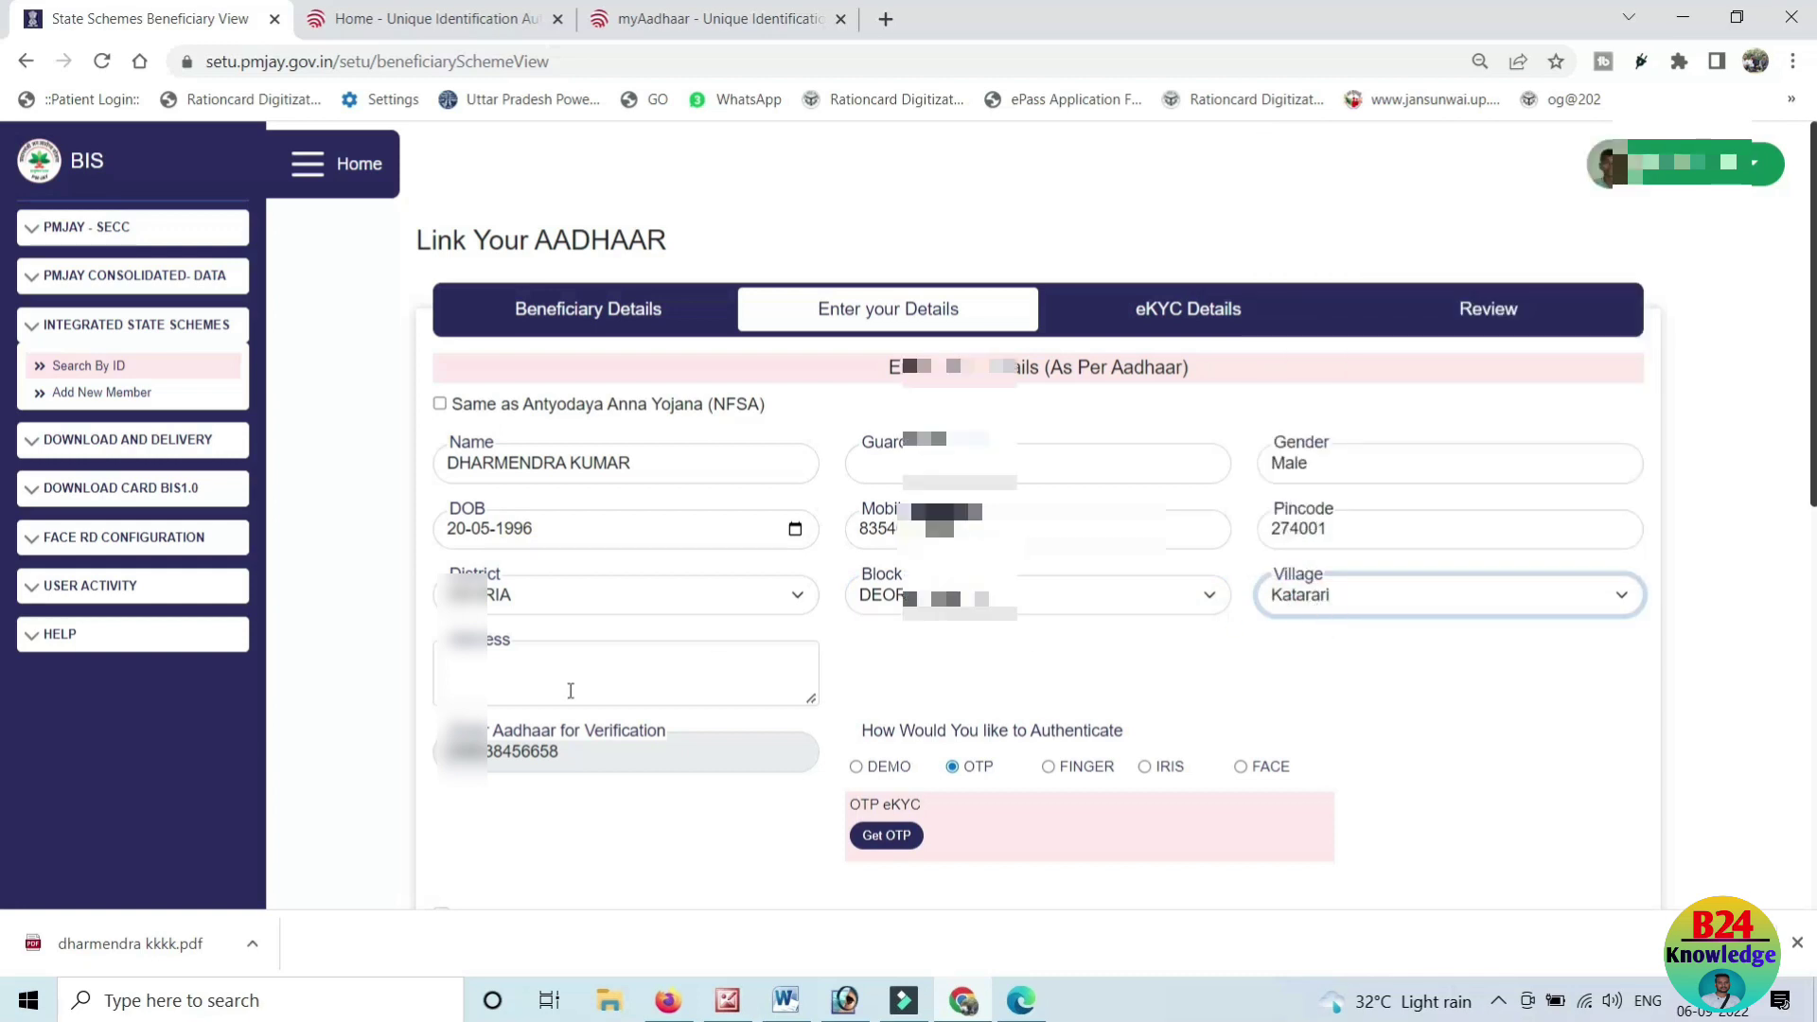
{"action": "left_click", "coordinate": [482, 676]}
{"action": "scroll", "coordinate": [801, 674], "scroll_direction": "down", "scroll_amount": 1}
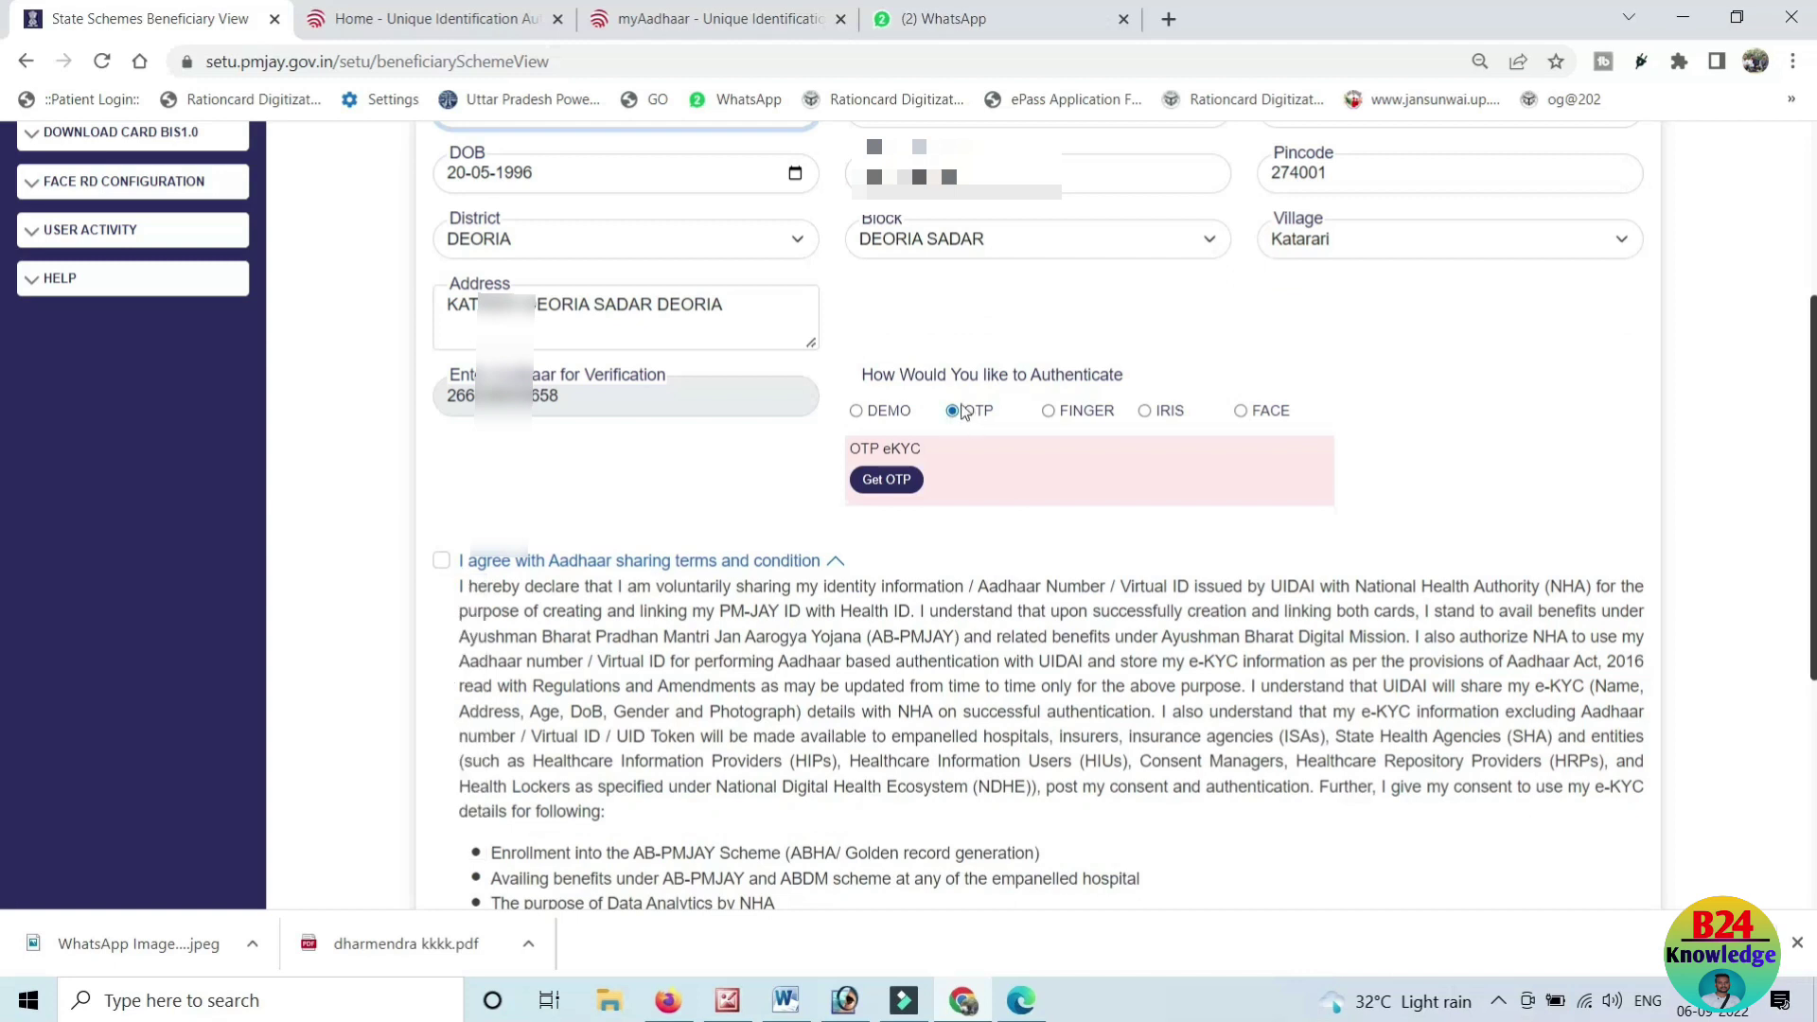
Step: Enter the received Aadhaar OTP, accept the sharing terms, and proceed to Review
{"action": "left_click", "coordinate": [888, 483]}
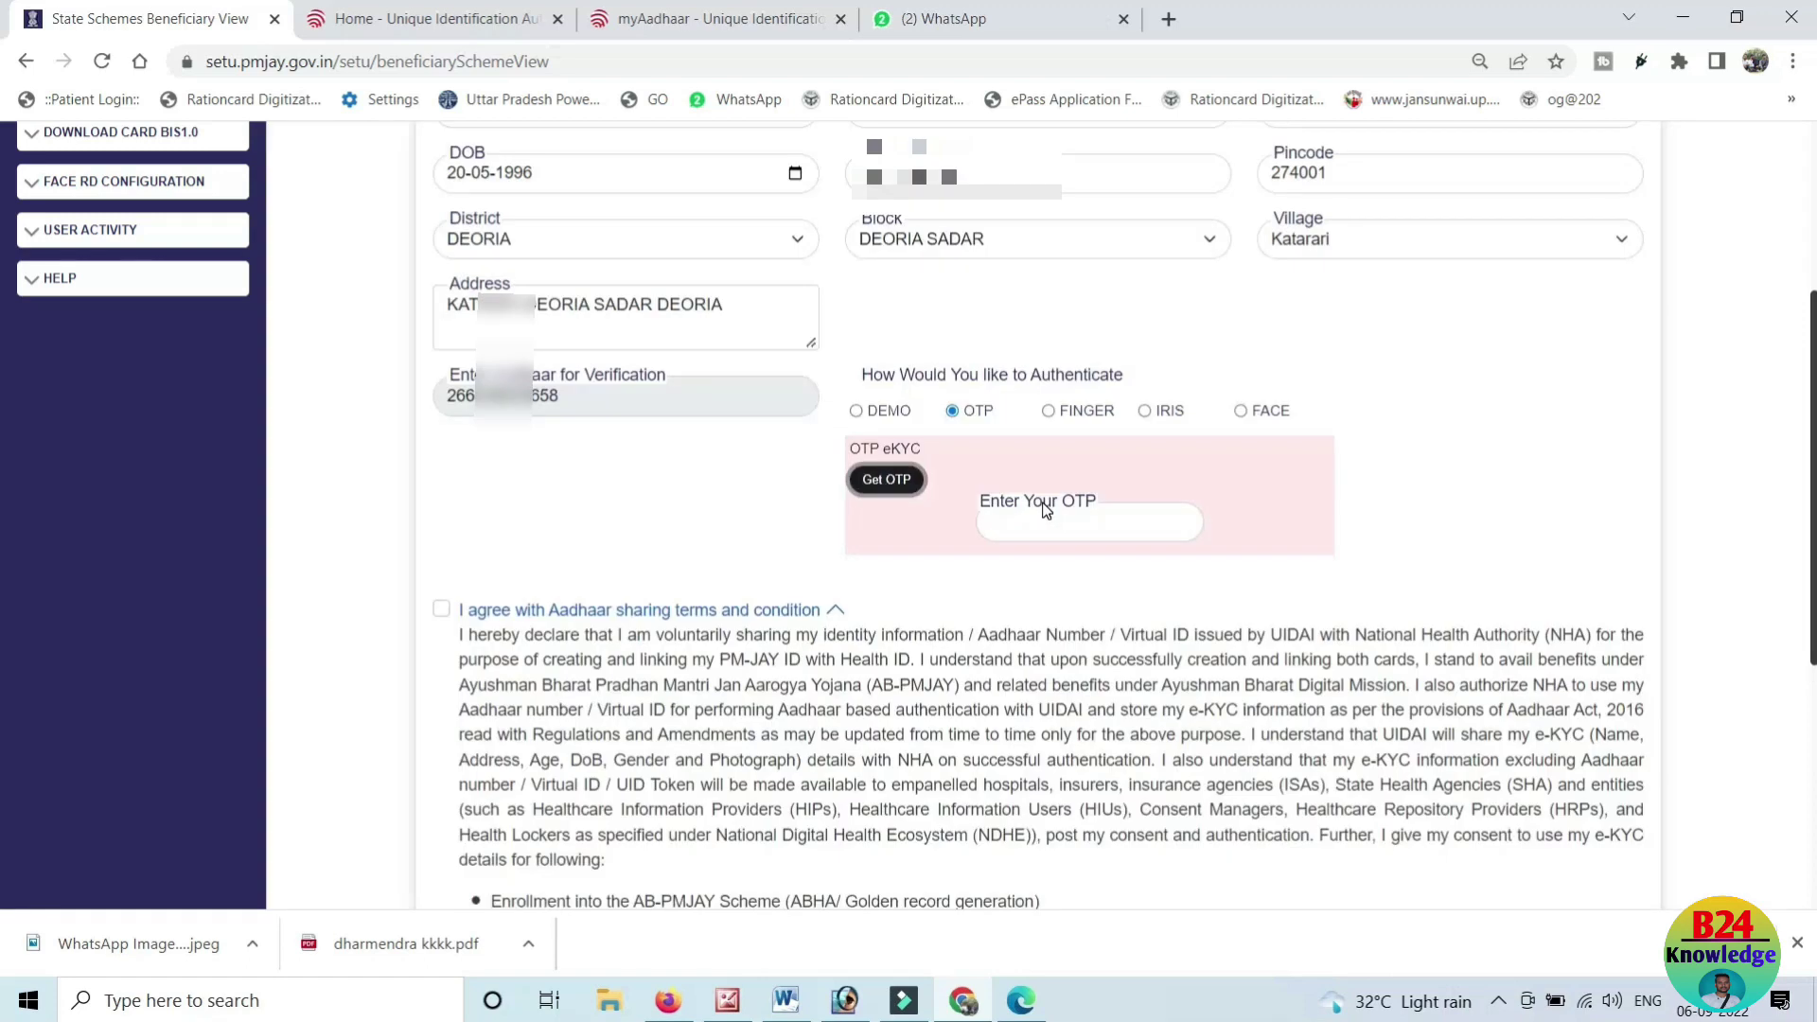
{"action": "left_click", "coordinate": [1041, 526]}
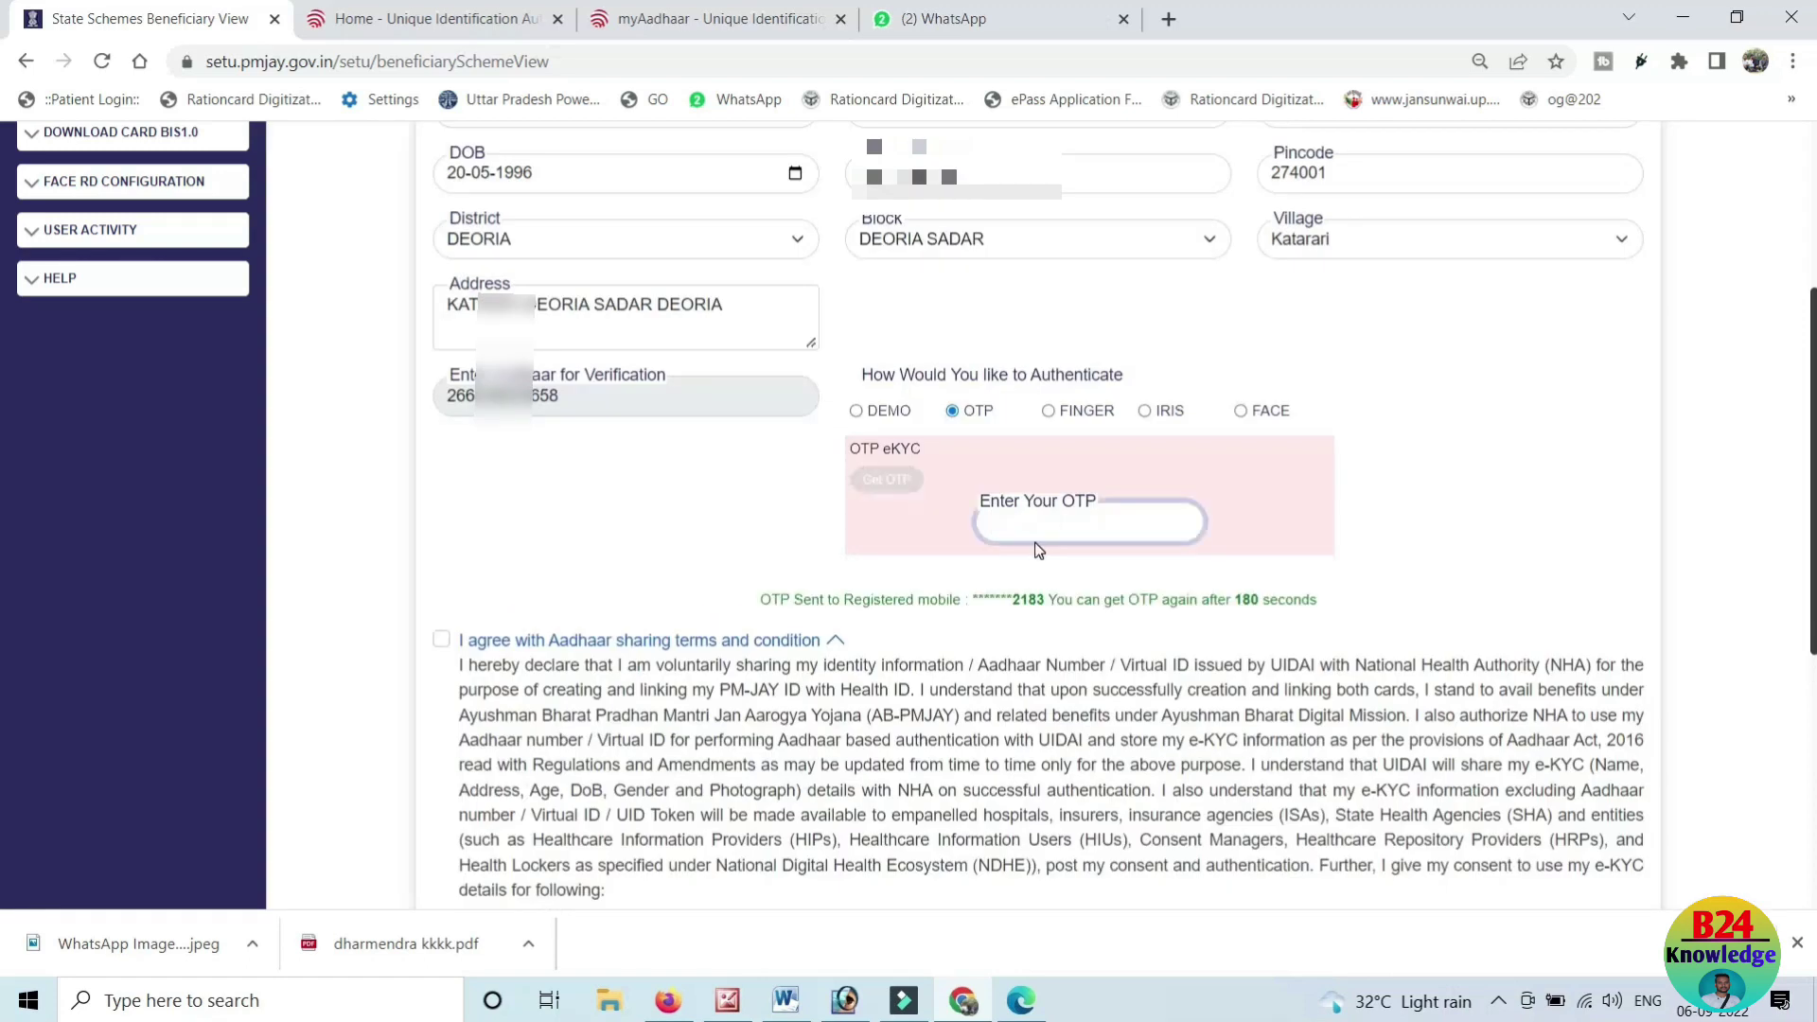
{"action": "left_click", "coordinate": [441, 640]}
{"action": "scroll", "coordinate": [1120, 666], "scroll_direction": "down", "scroll_amount": 5}
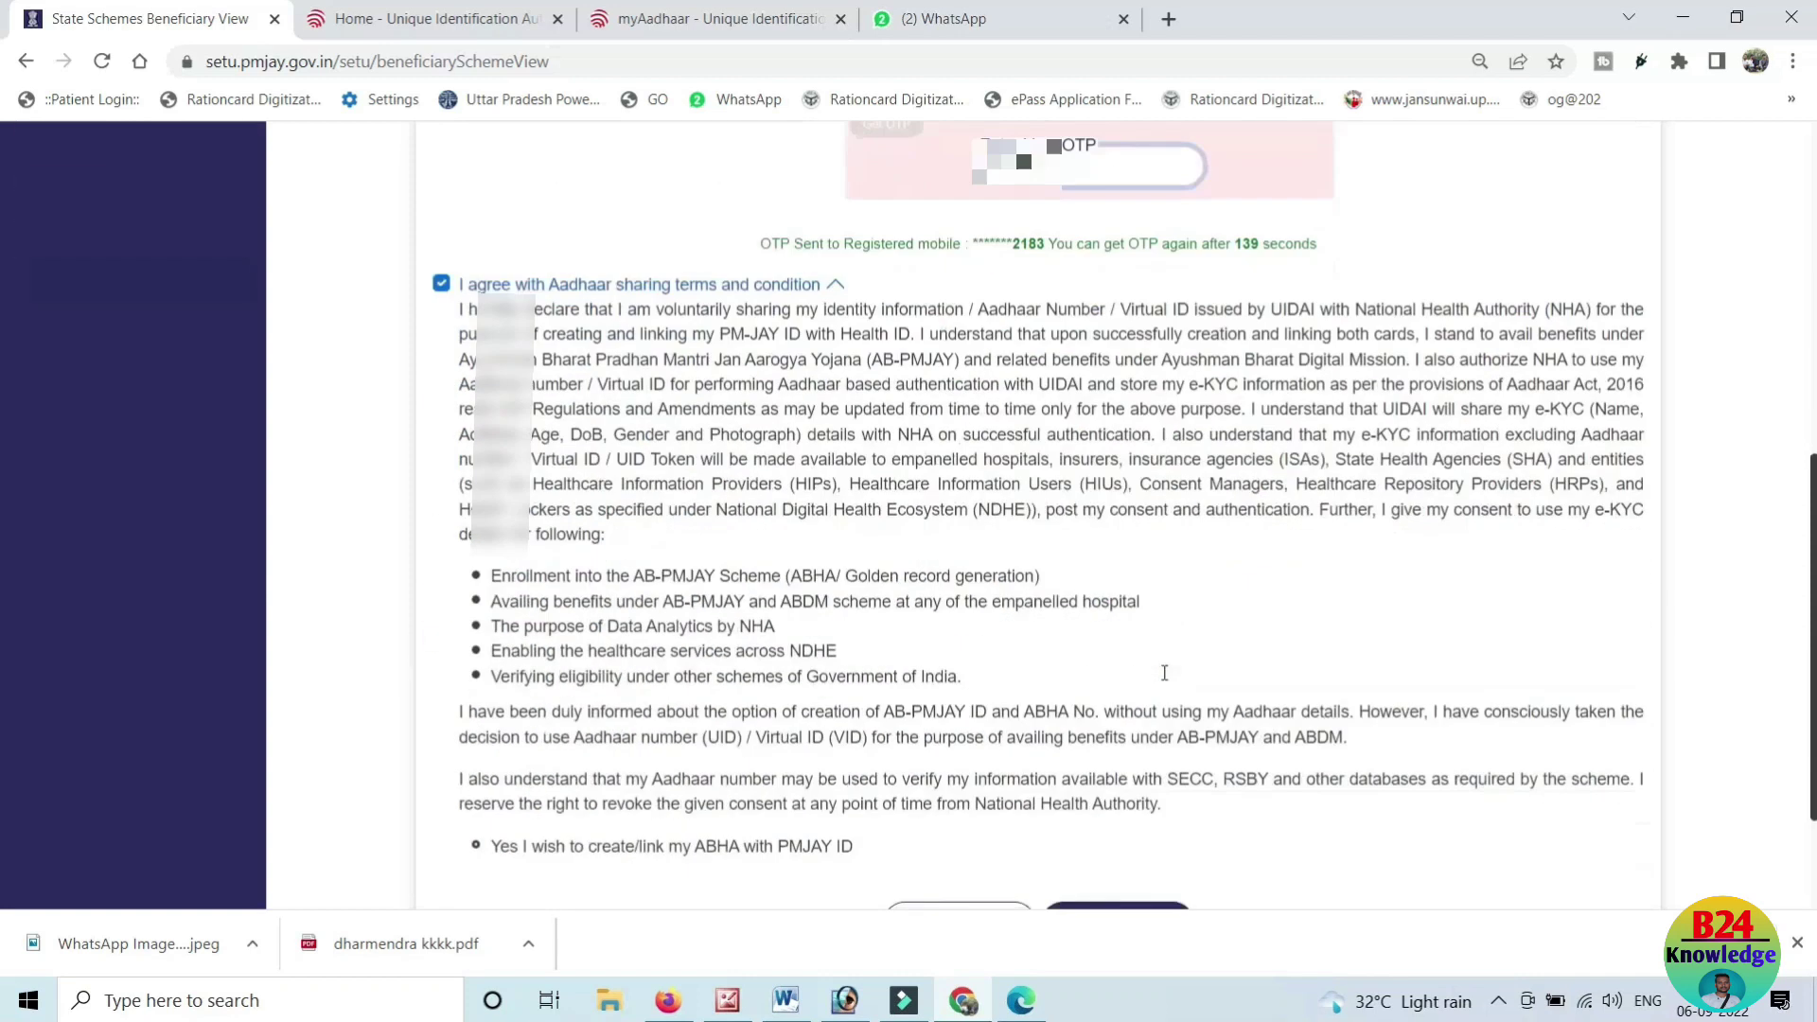
{"action": "left_click", "coordinate": [1142, 747]}
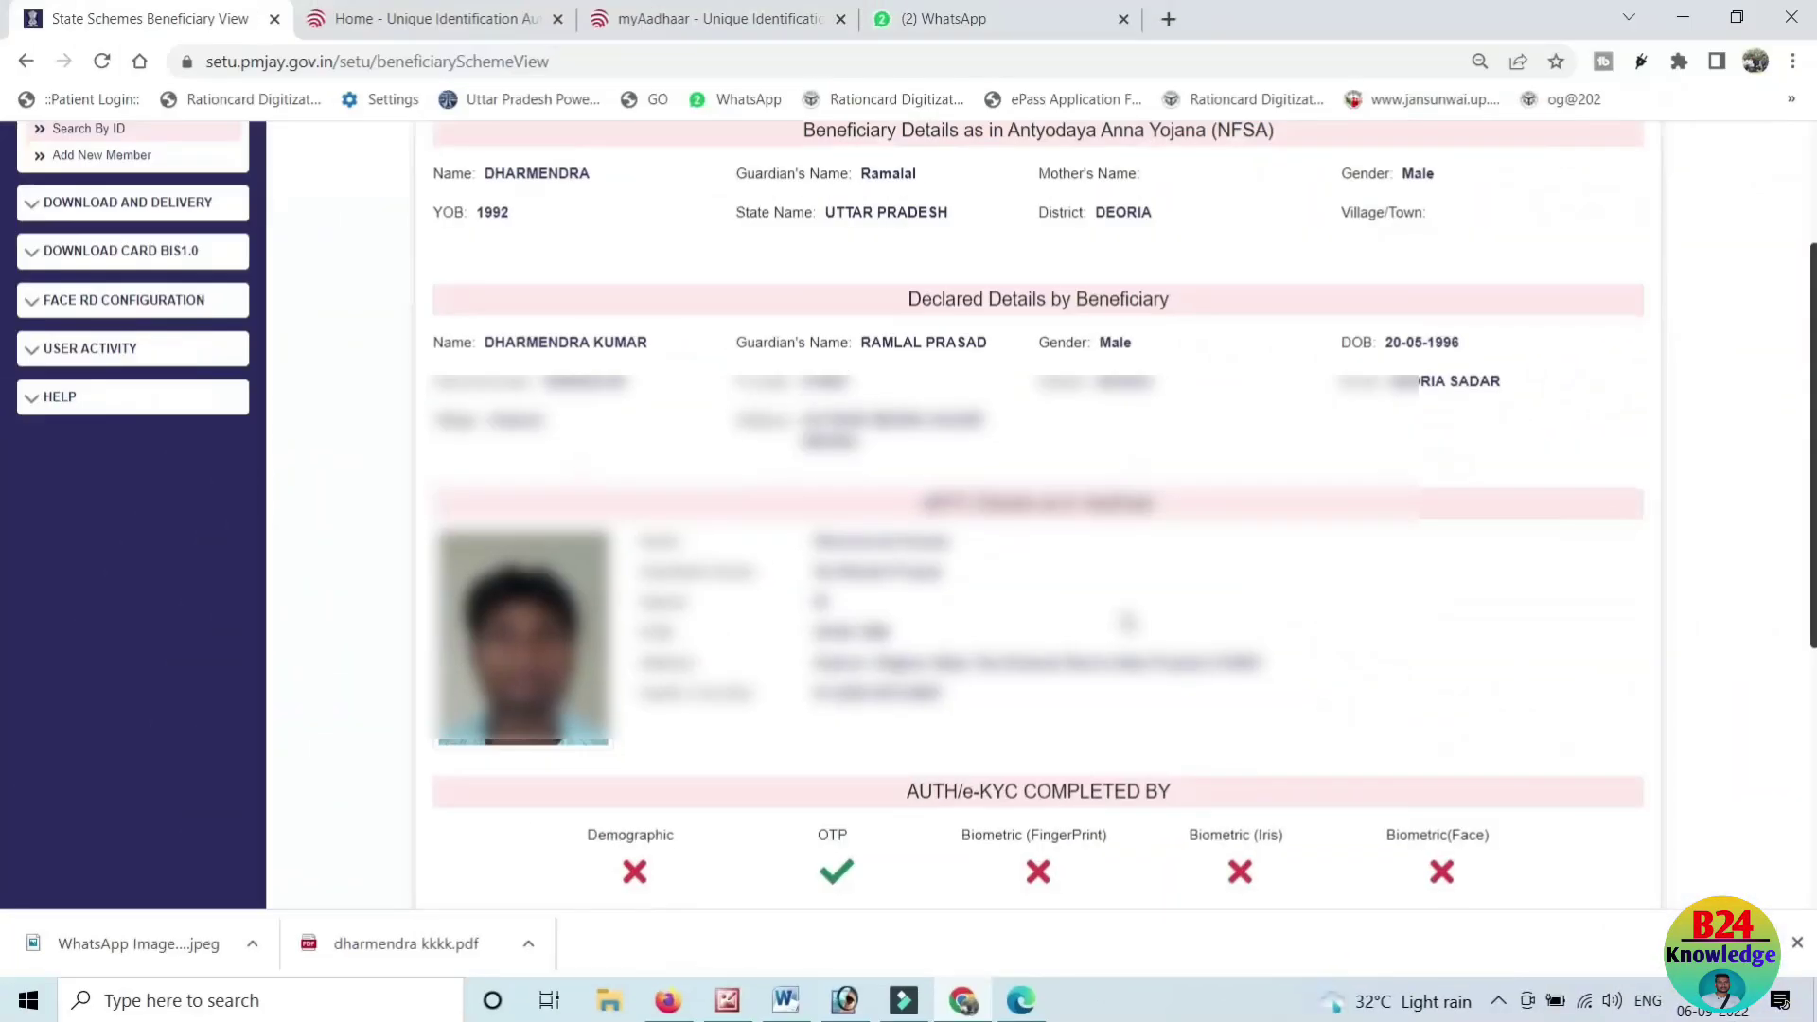
Step: Tick the declaration, attach SS.jpeg as the photo, and type the displayed captcha
{"action": "scroll", "coordinate": [1173, 593], "scroll_direction": "down", "scroll_amount": 2}
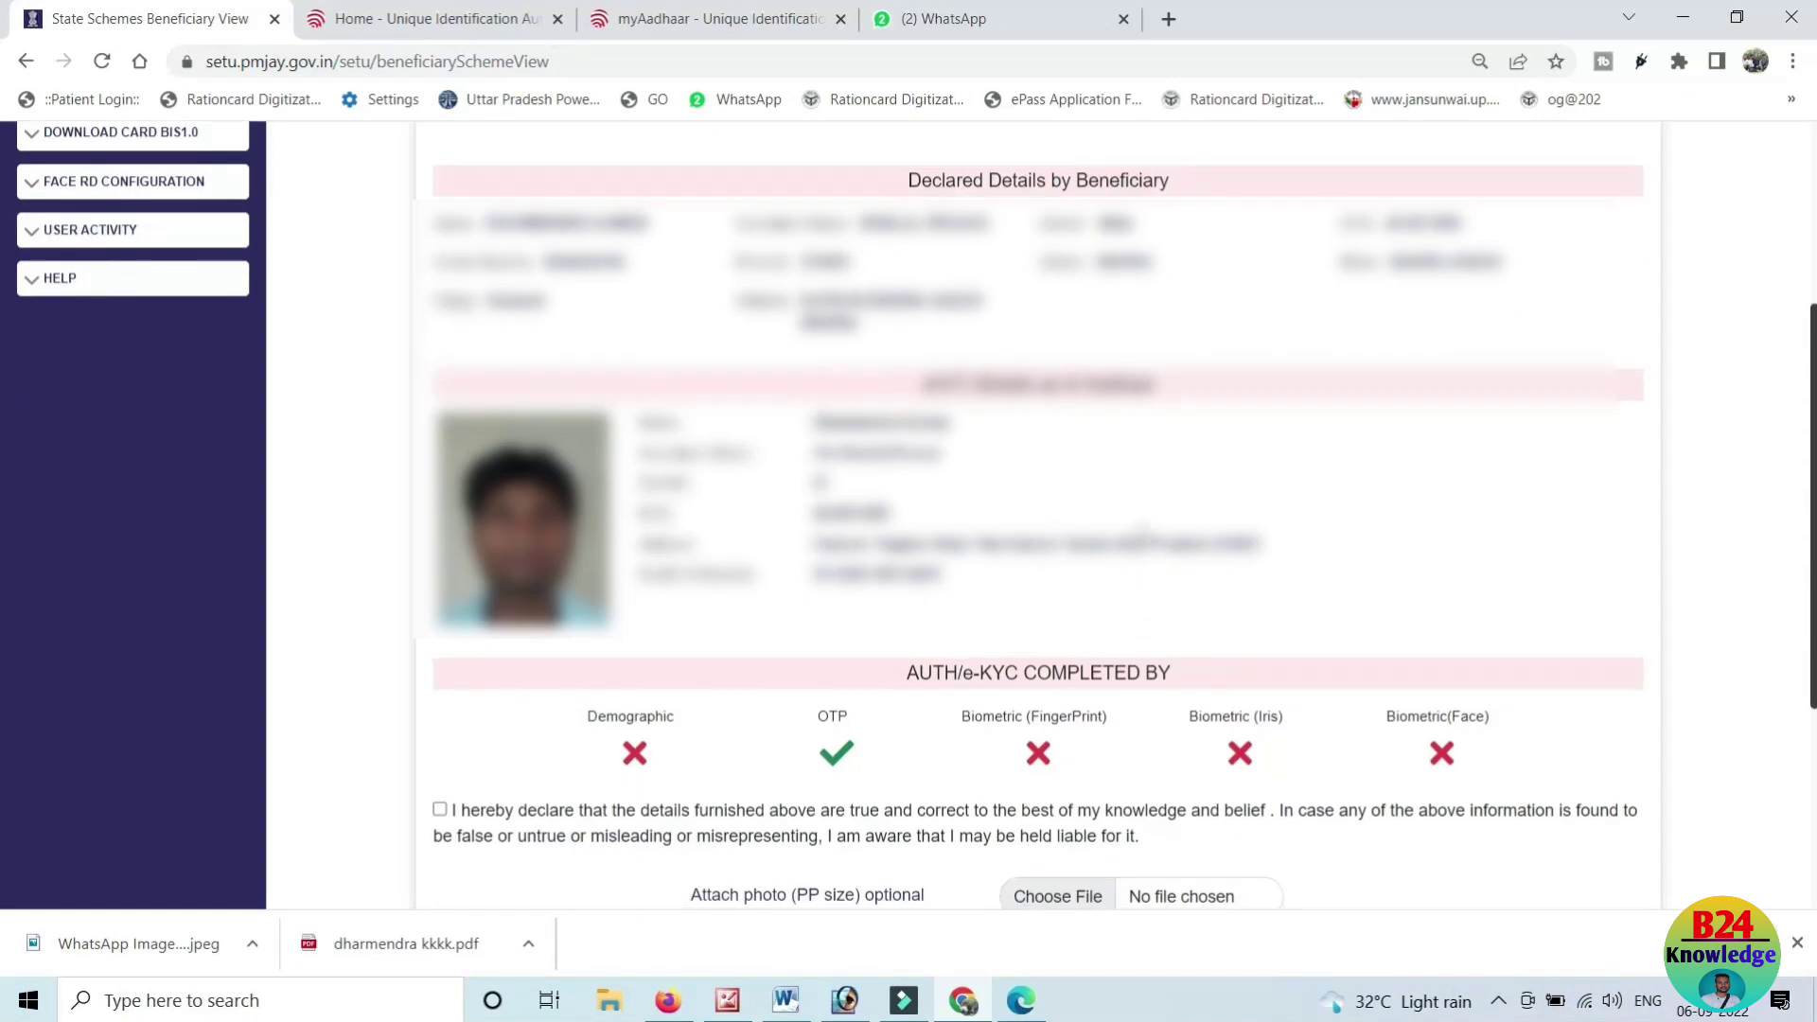
{"action": "scroll", "coordinate": [1198, 530], "scroll_direction": "down", "scroll_amount": 3}
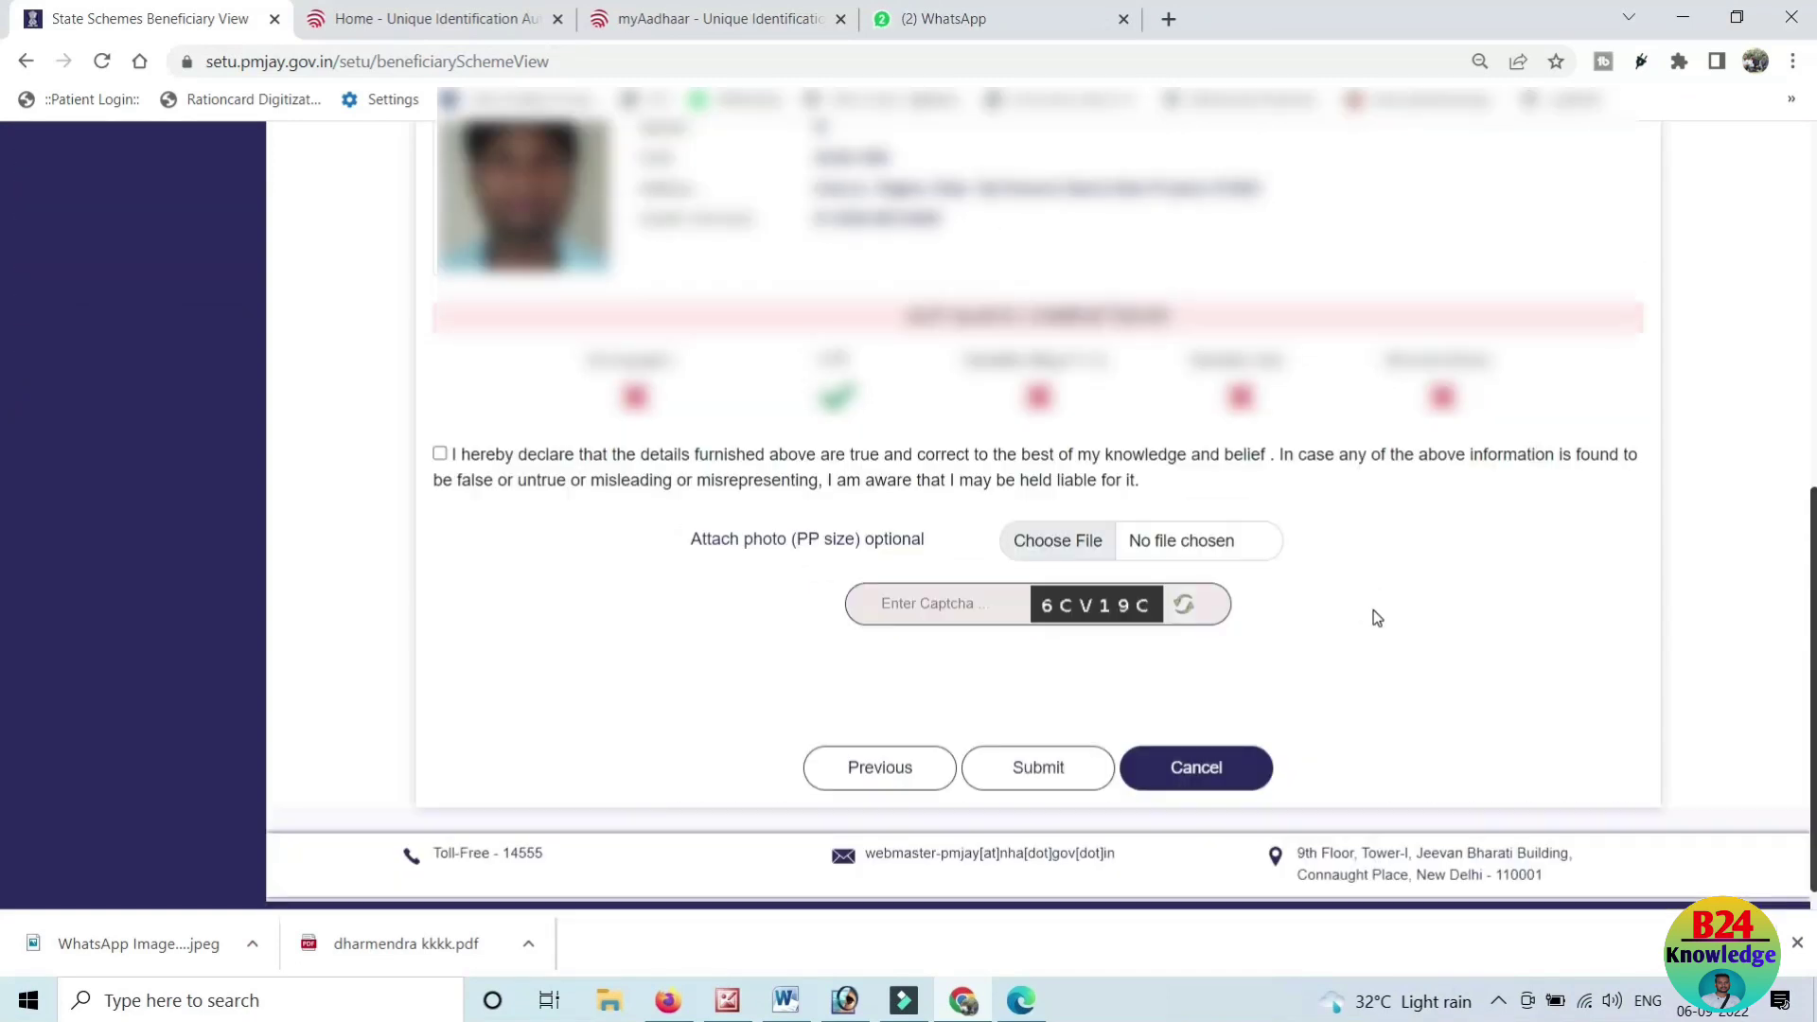
{"action": "left_click", "coordinate": [440, 455]}
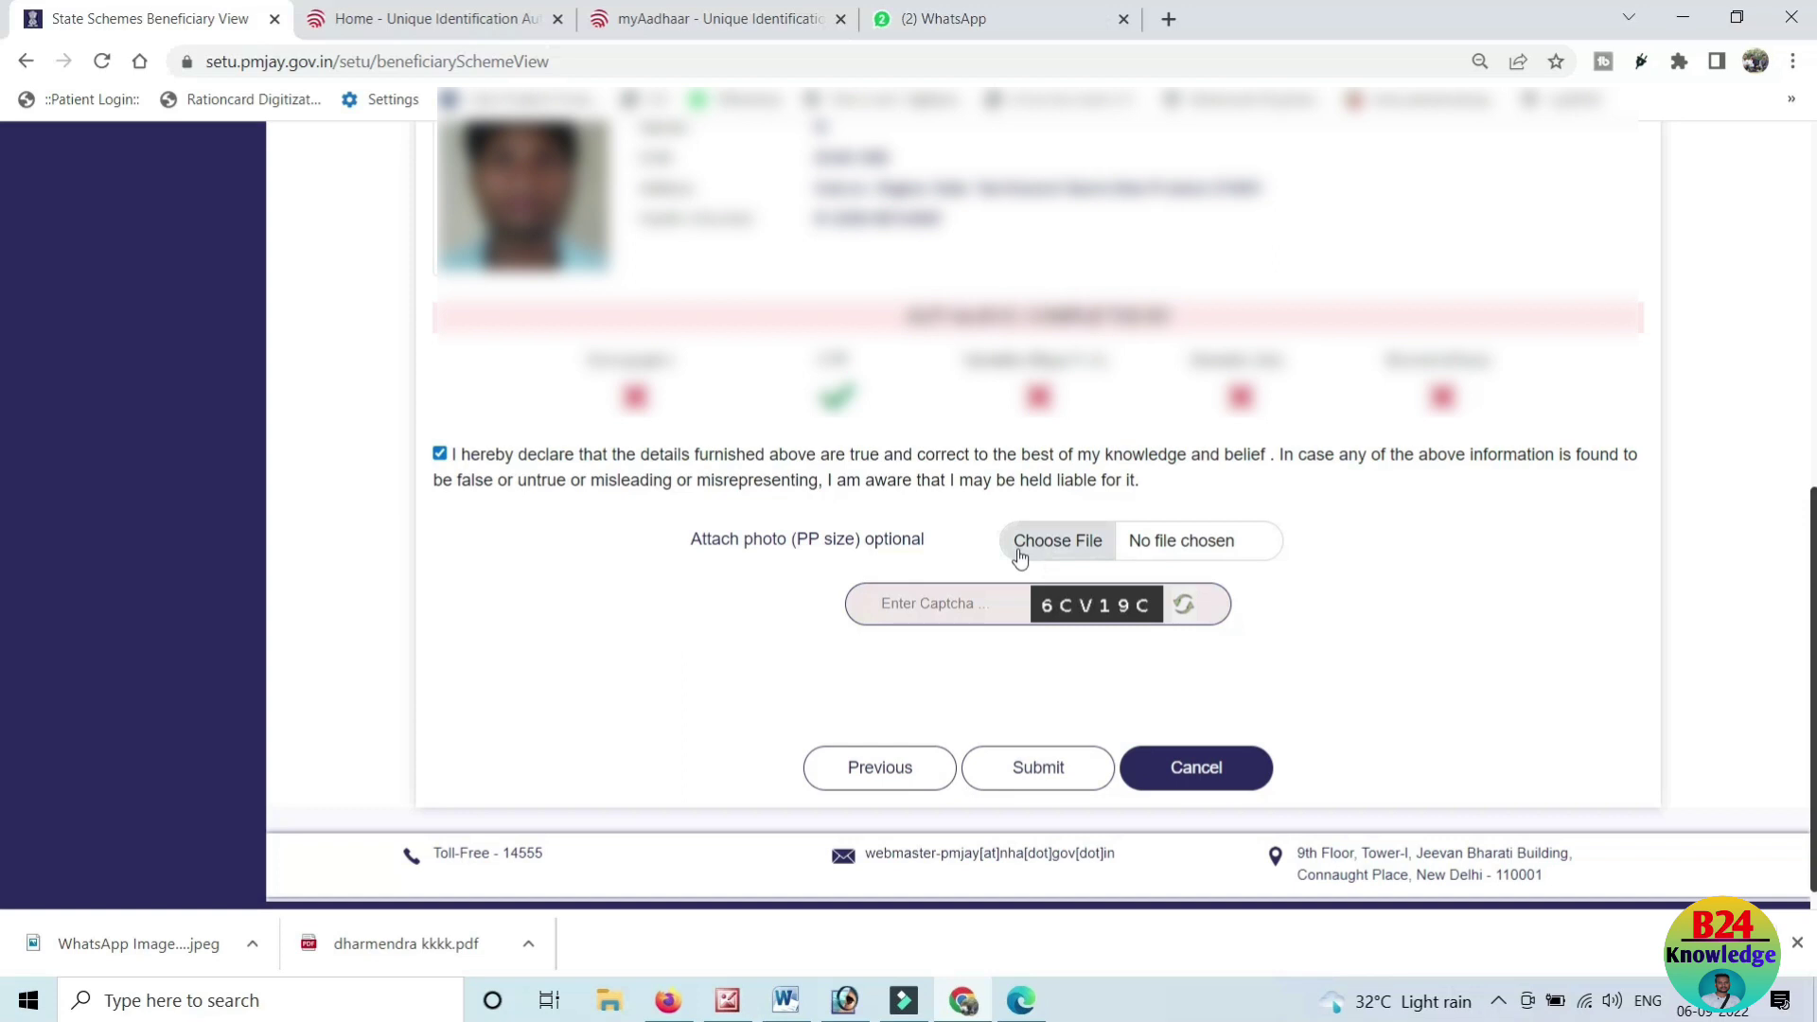
{"action": "left_click", "coordinate": [1057, 546]}
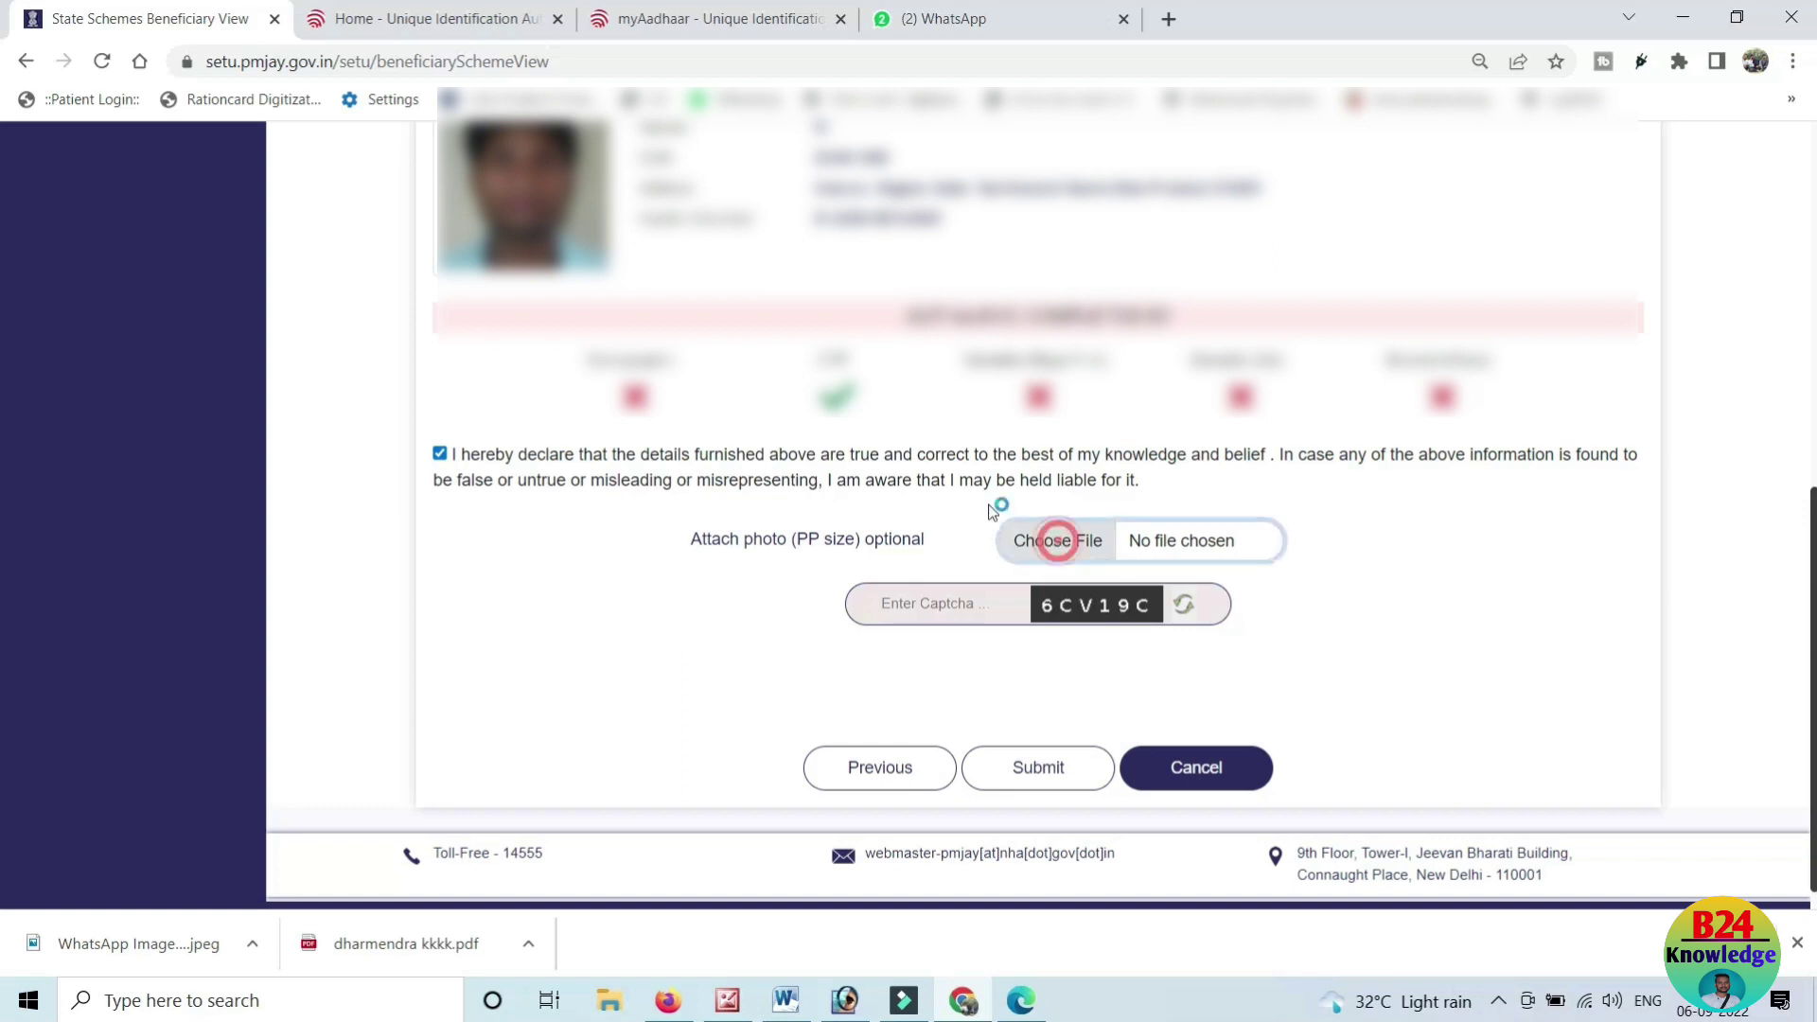
{"action": "left_click", "coordinate": [793, 535]}
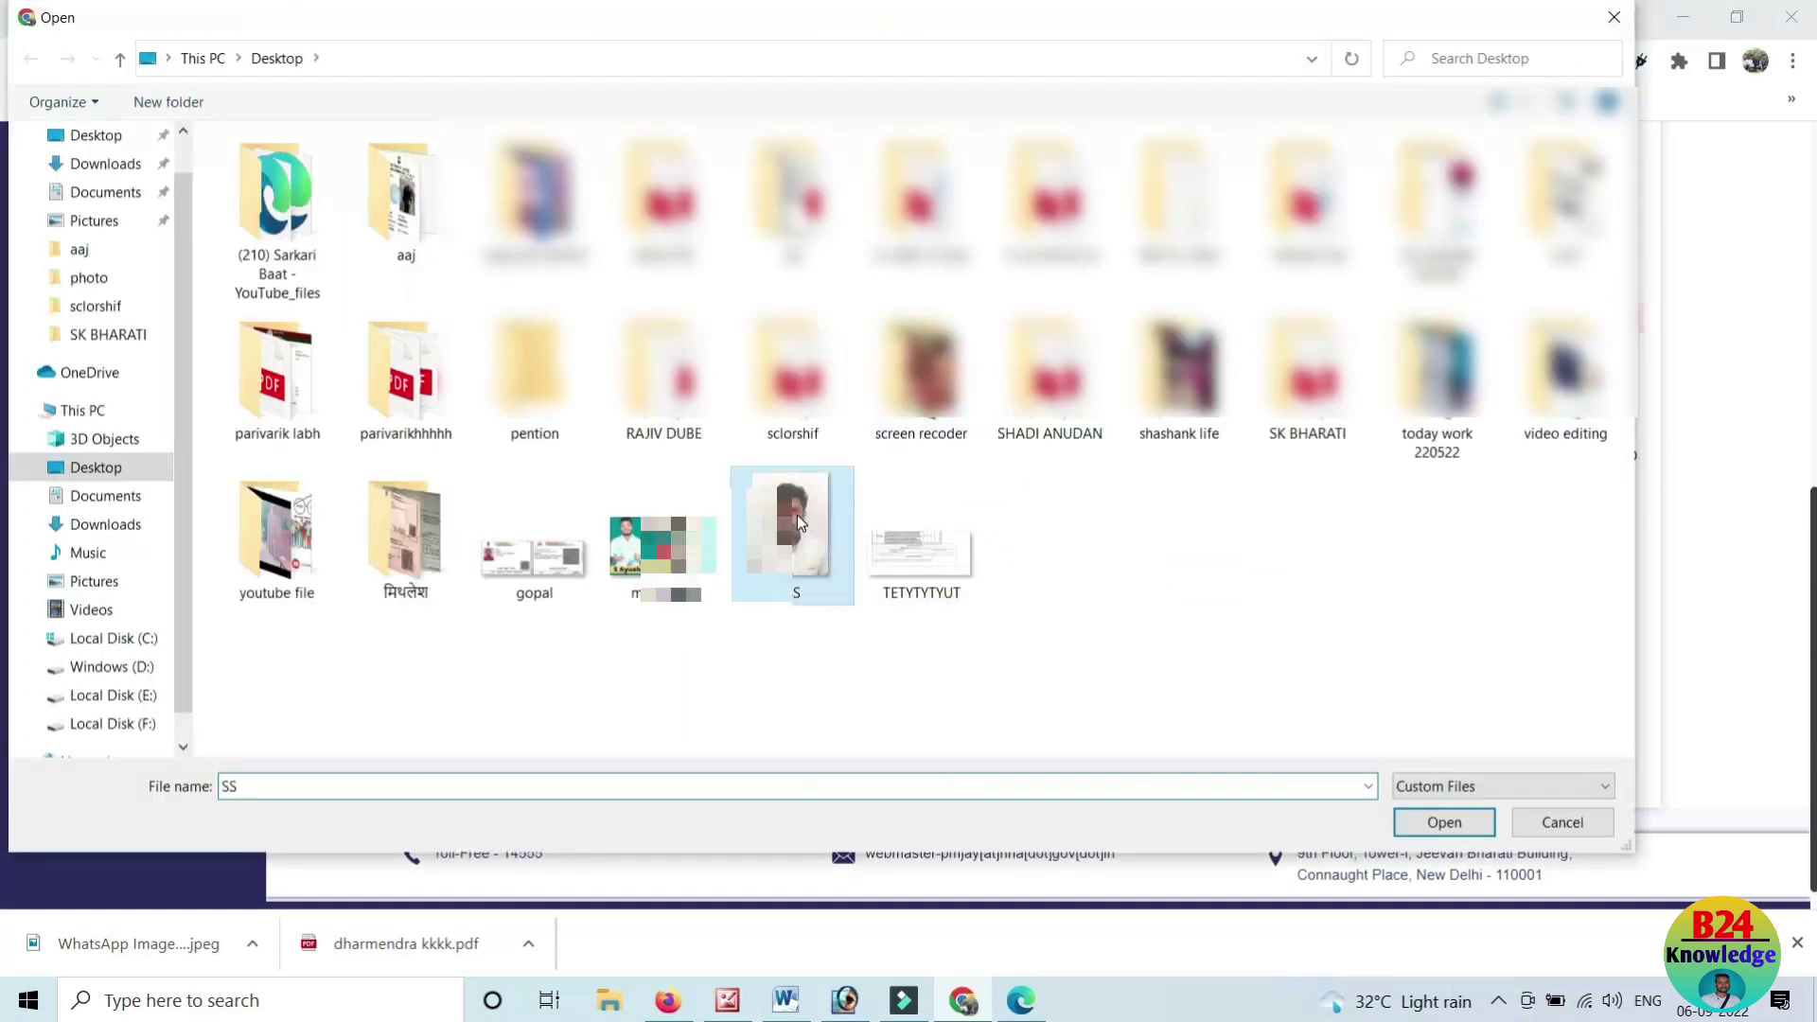
{"action": "left_click", "coordinate": [1425, 816]}
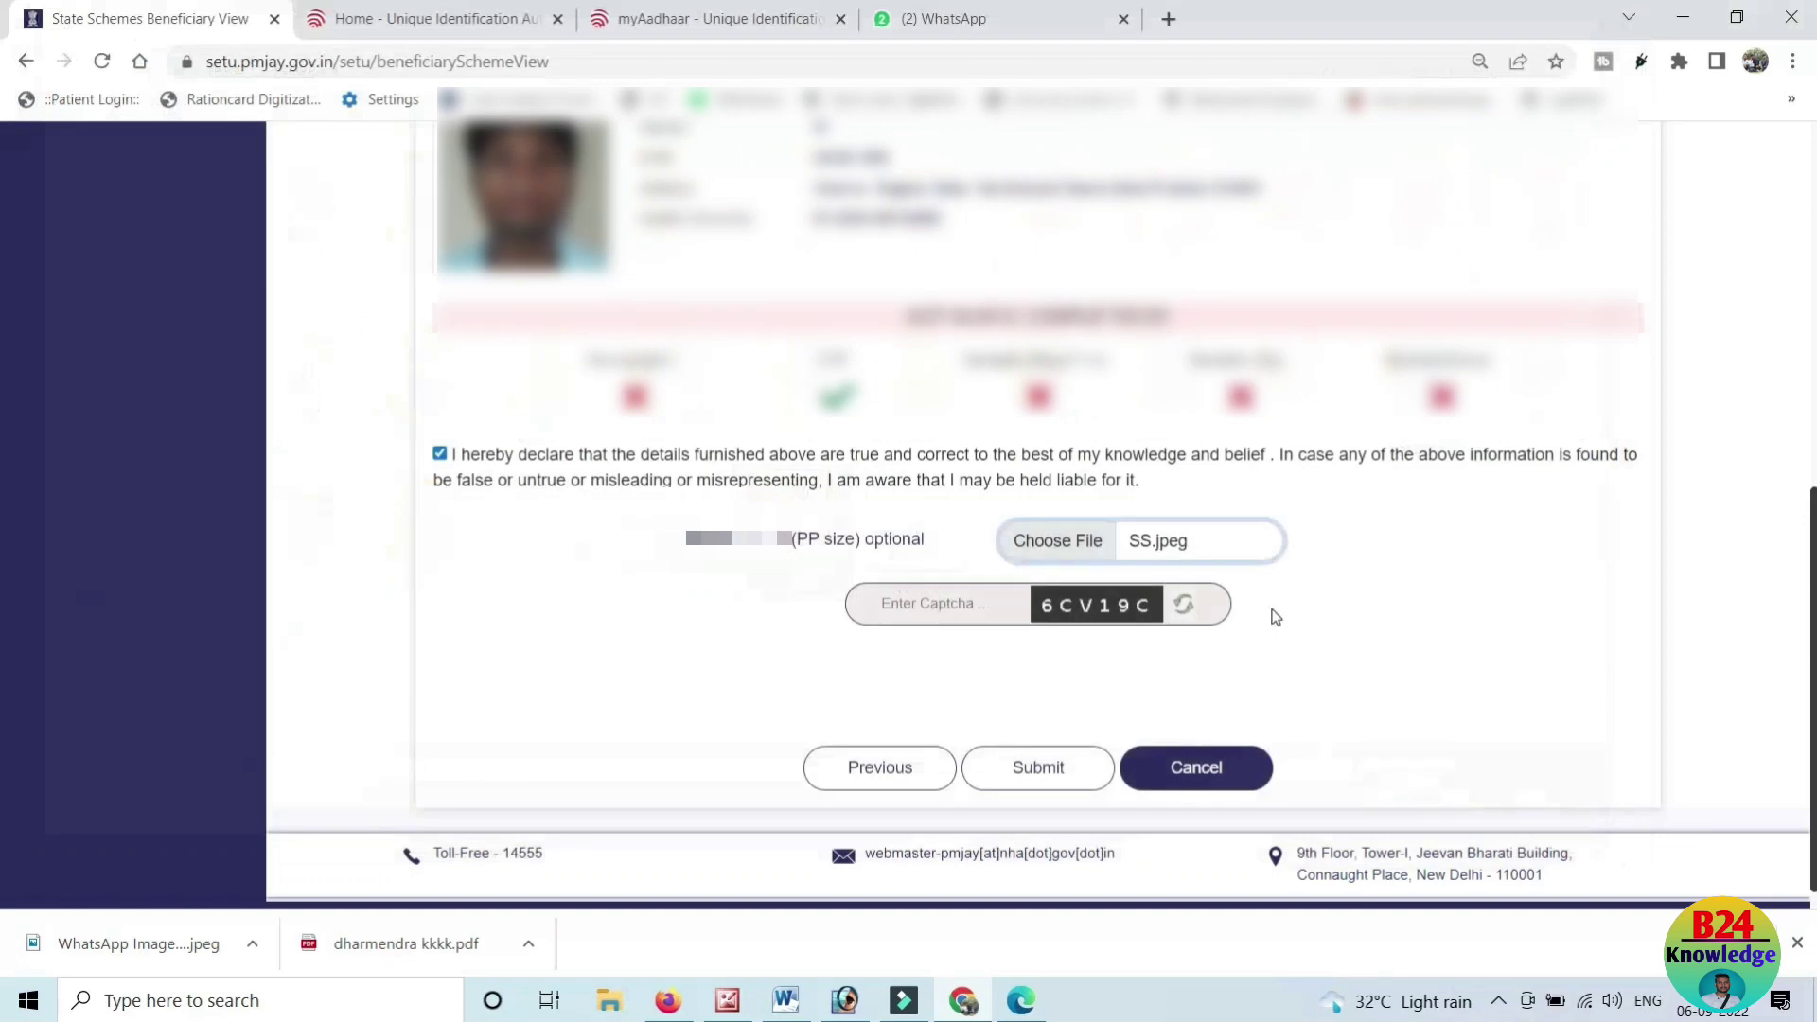
{"action": "left_click", "coordinate": [906, 607]}
{"action": "type", "text": "6CV"}
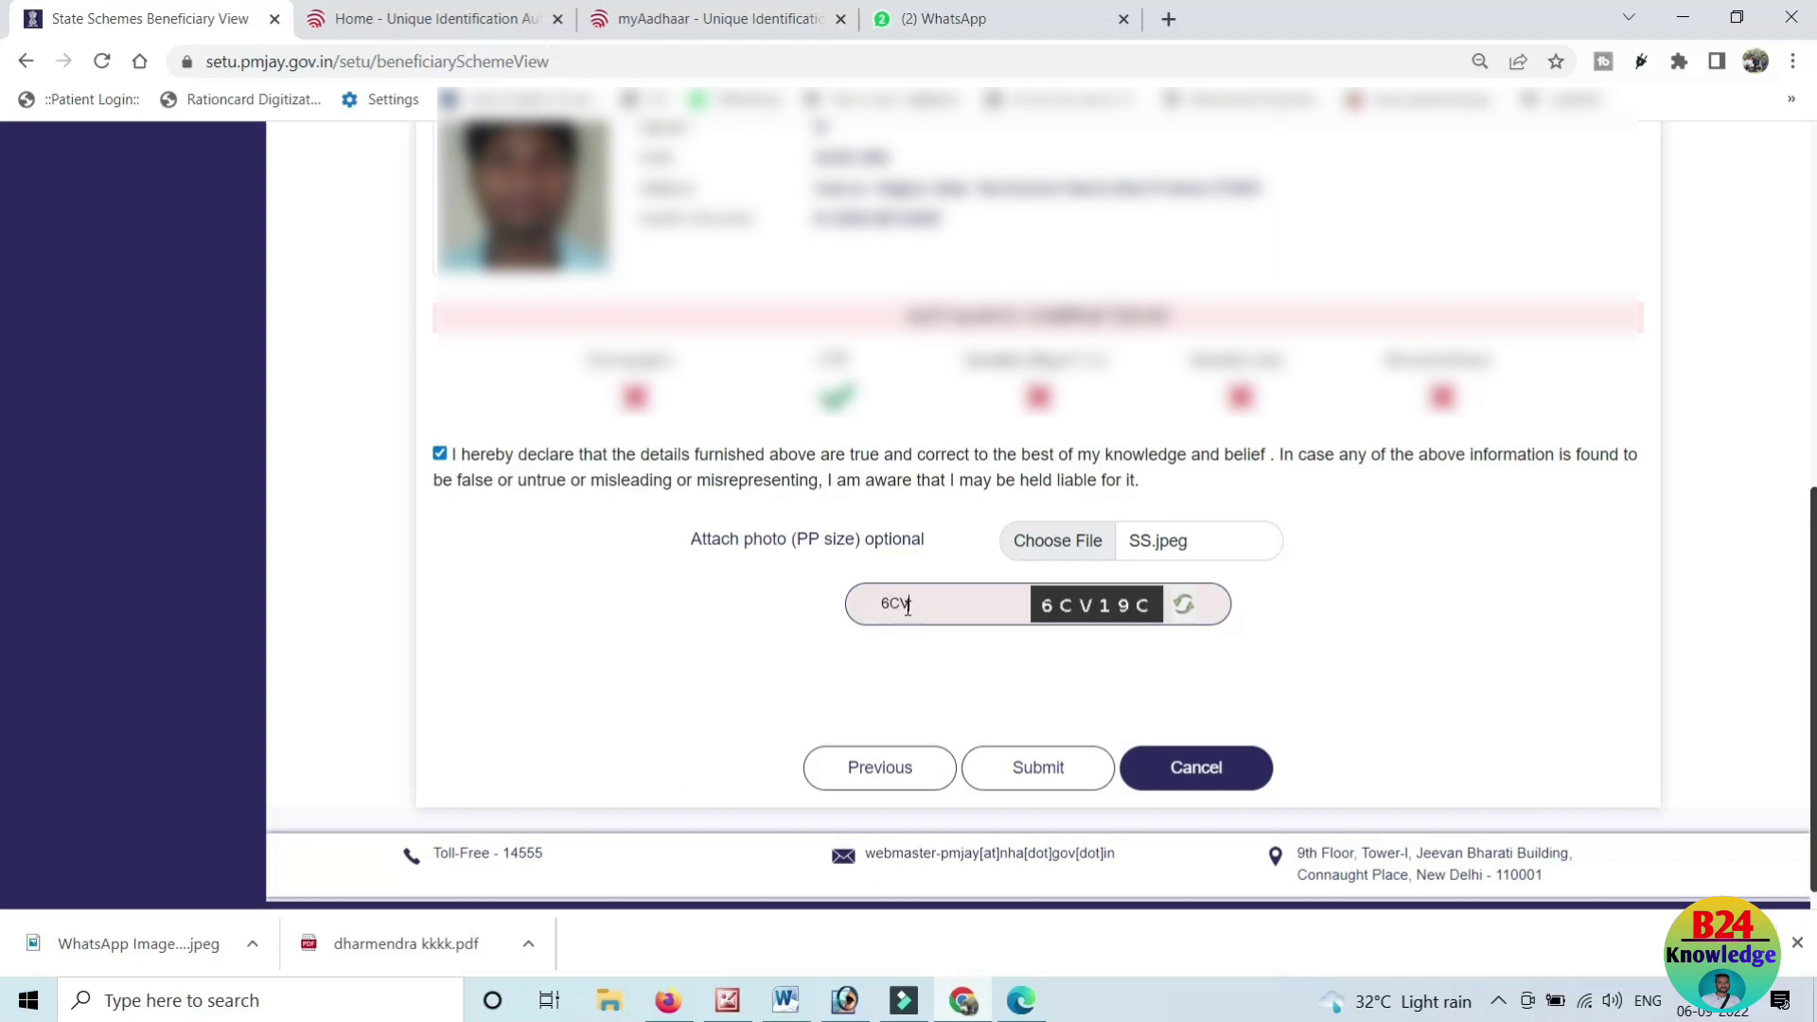
{"action": "type", "text": "19C"}
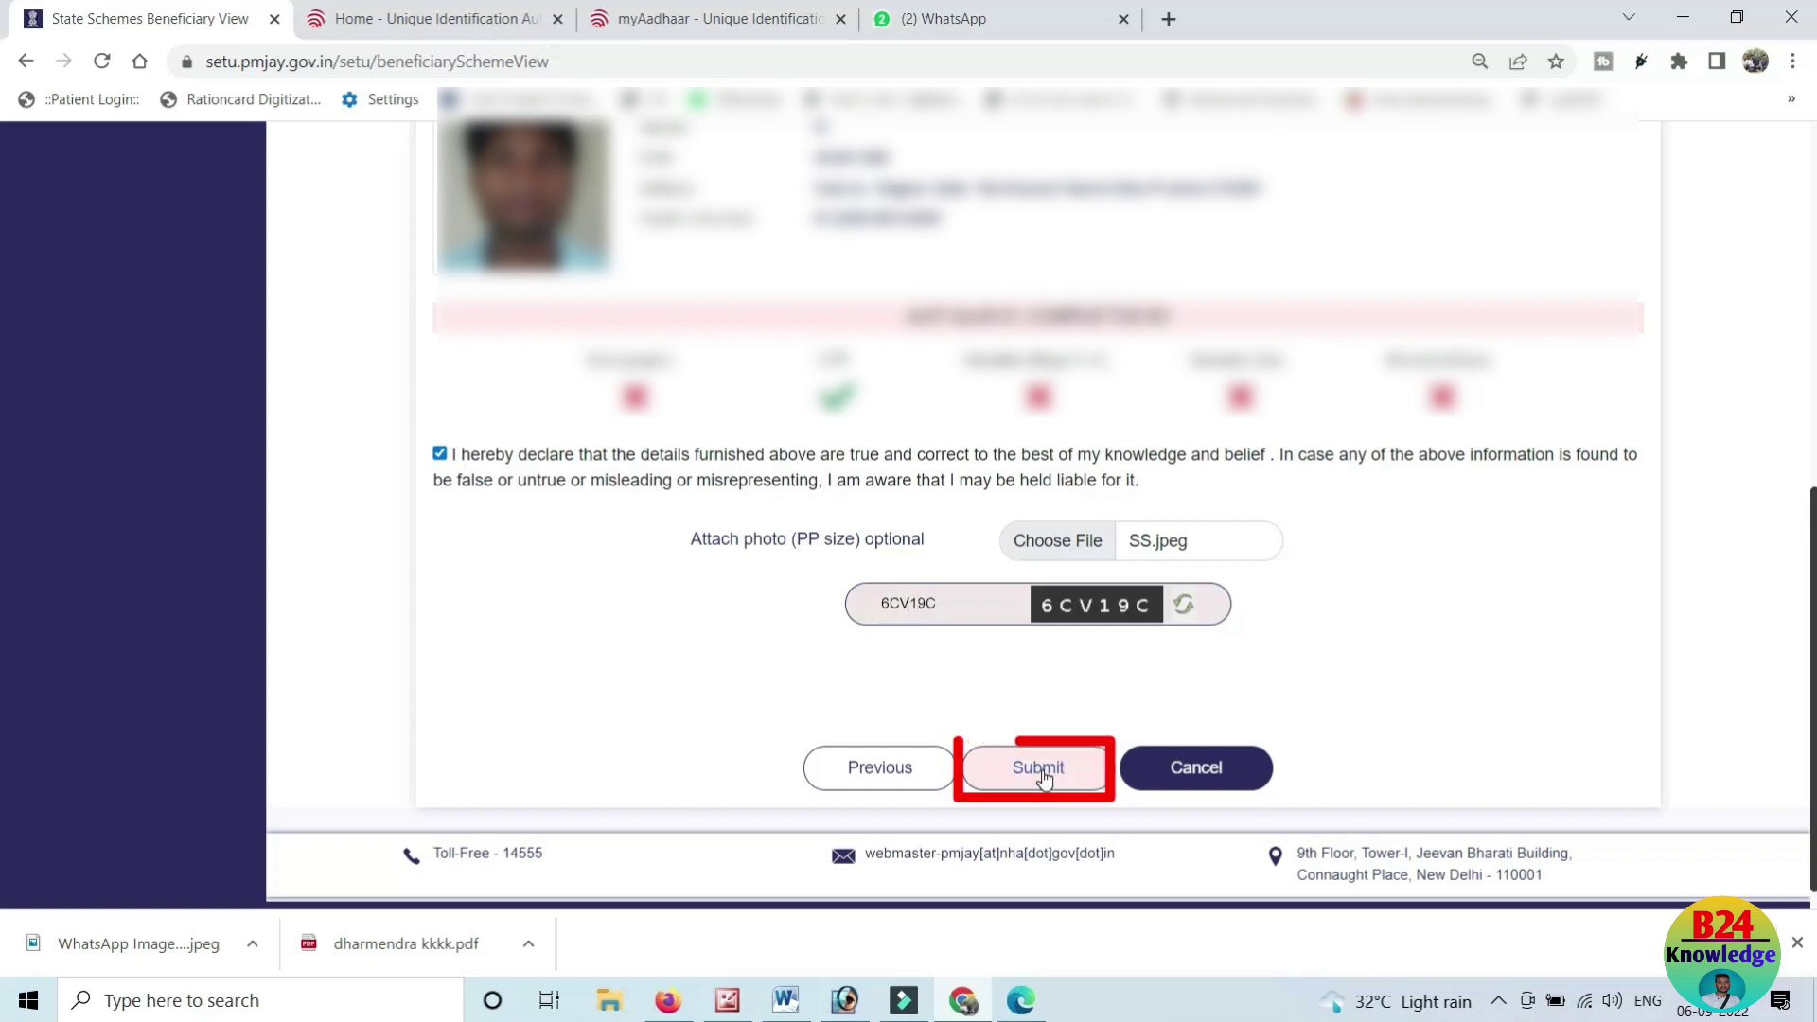
Step: Submit the application and select the green success message with the reference ID
{"action": "left_click", "coordinate": [1012, 752]}
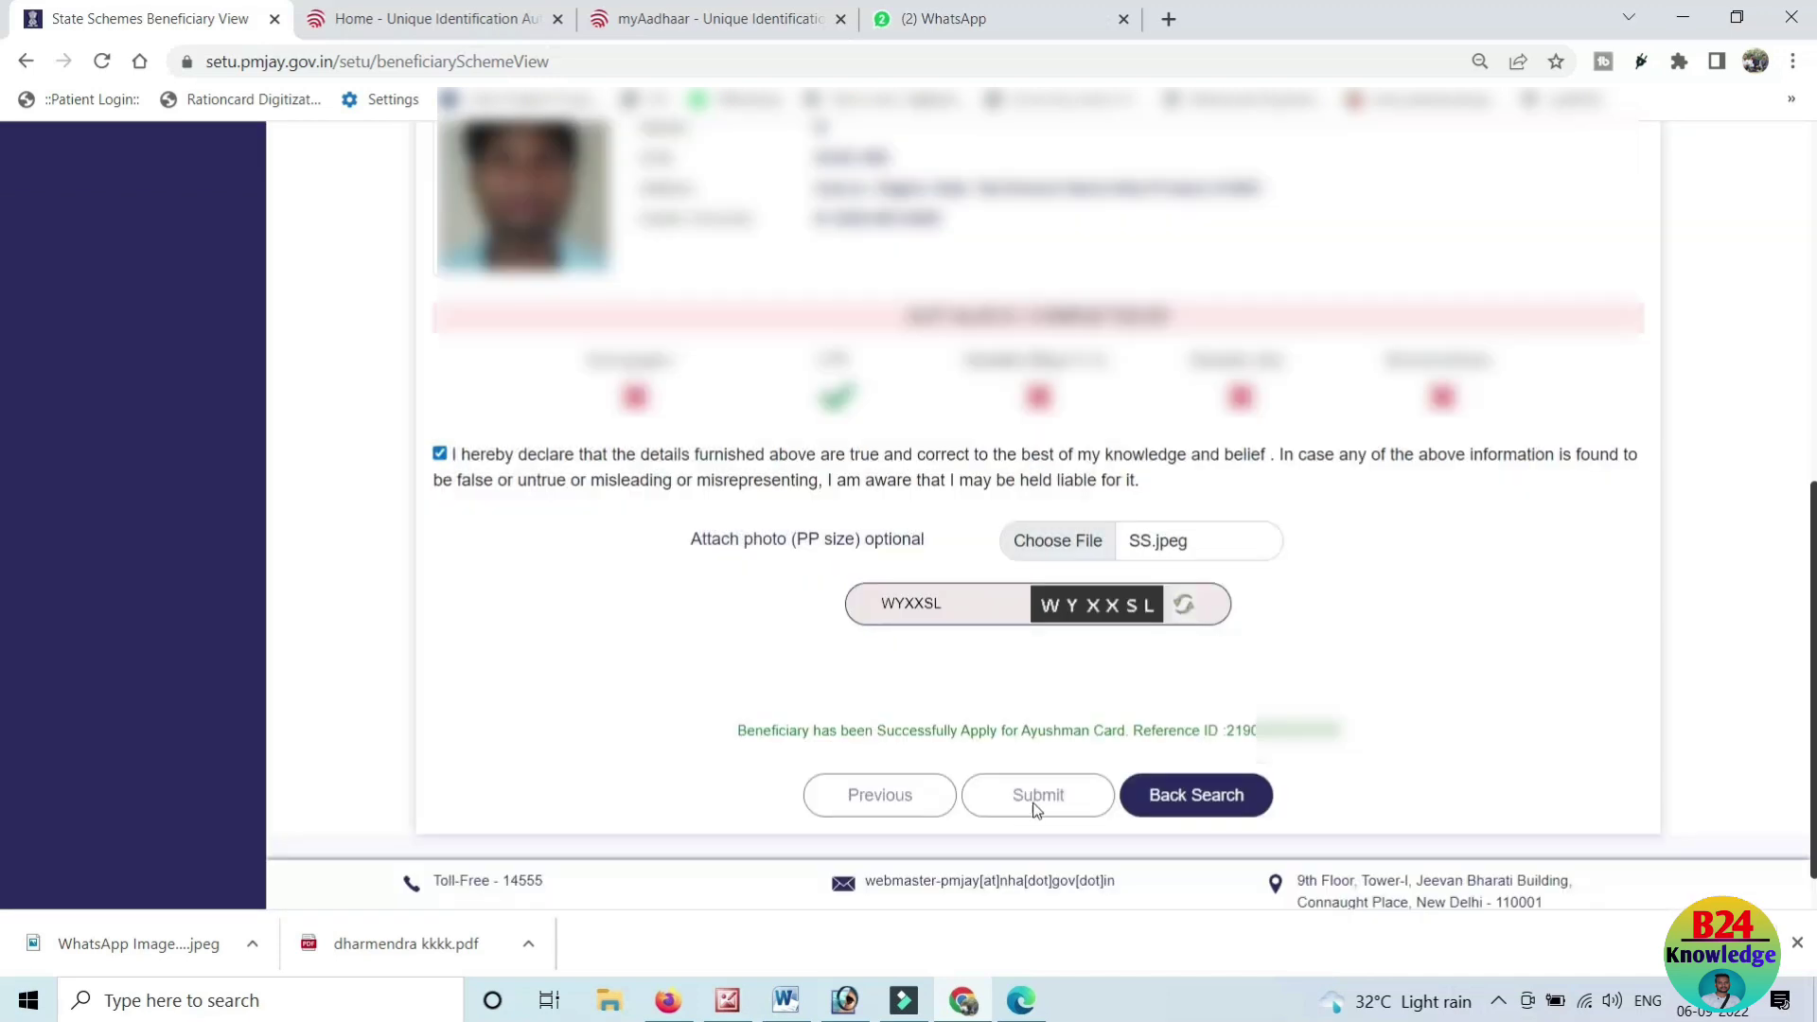
{"action": "left_click_drag", "start_coordinate": [718, 721], "coordinate": [1370, 745]}
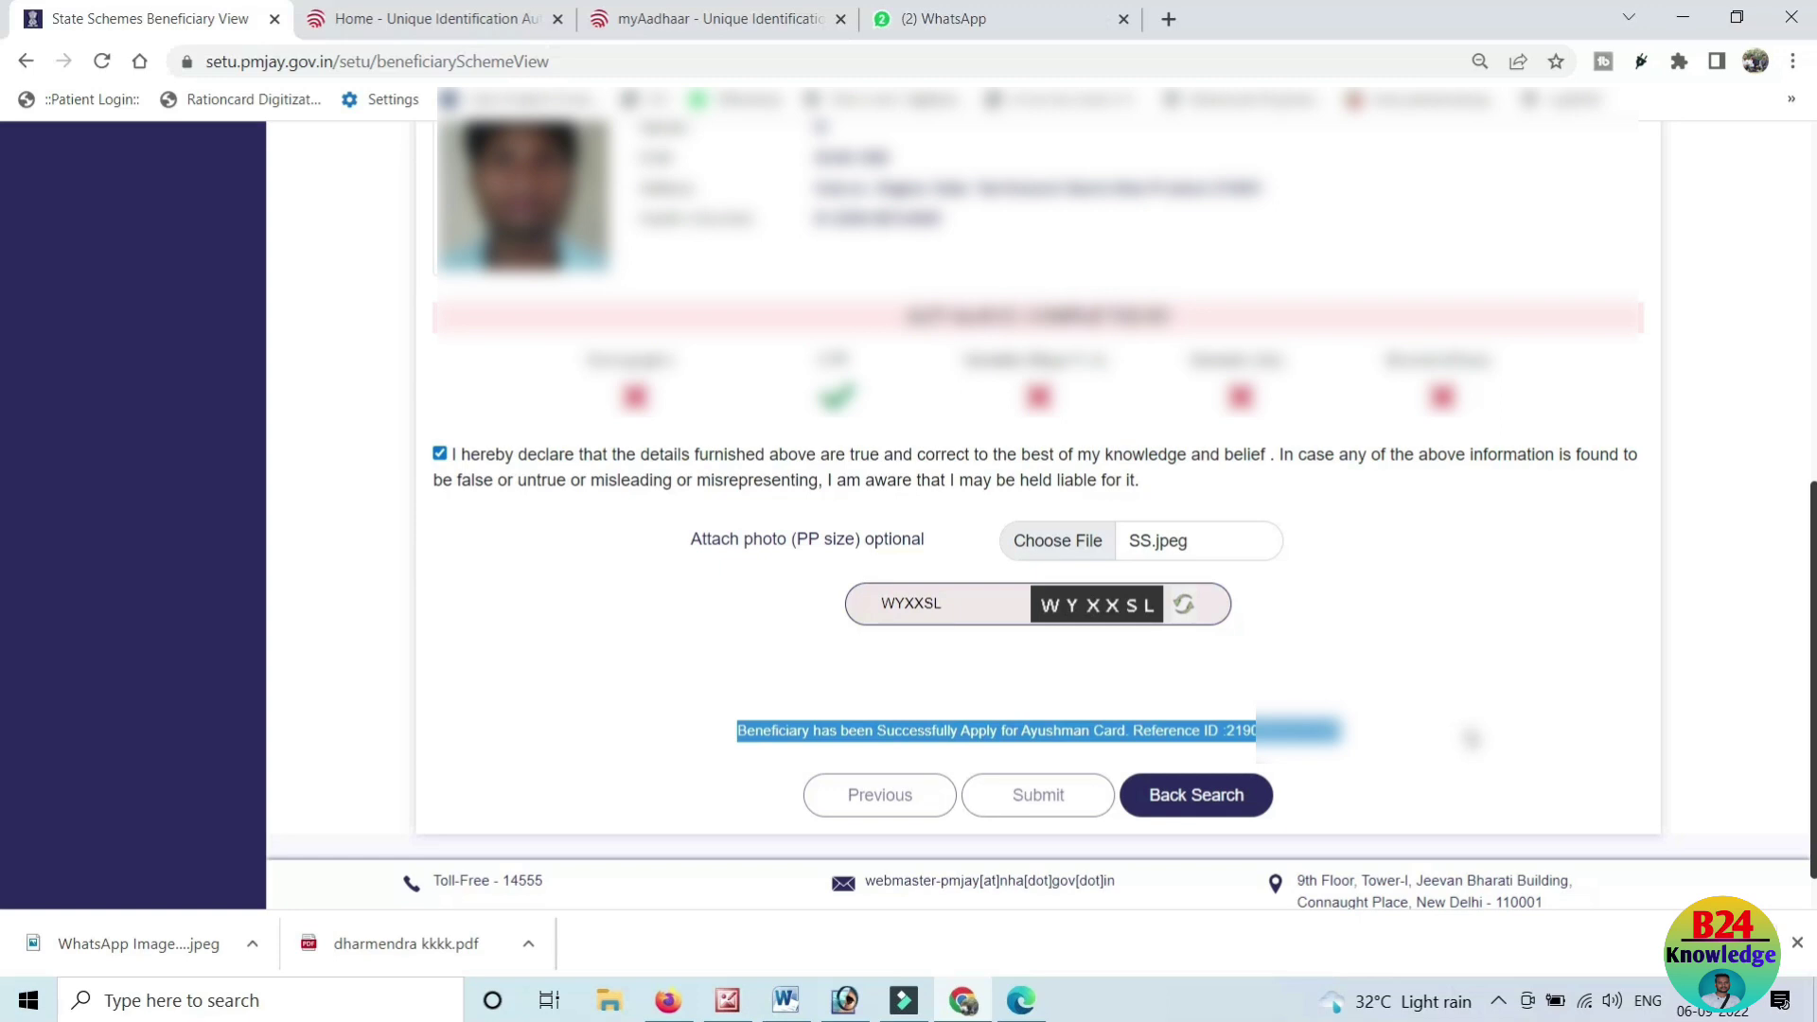
{"action": "left_click", "coordinate": [1499, 1003]}
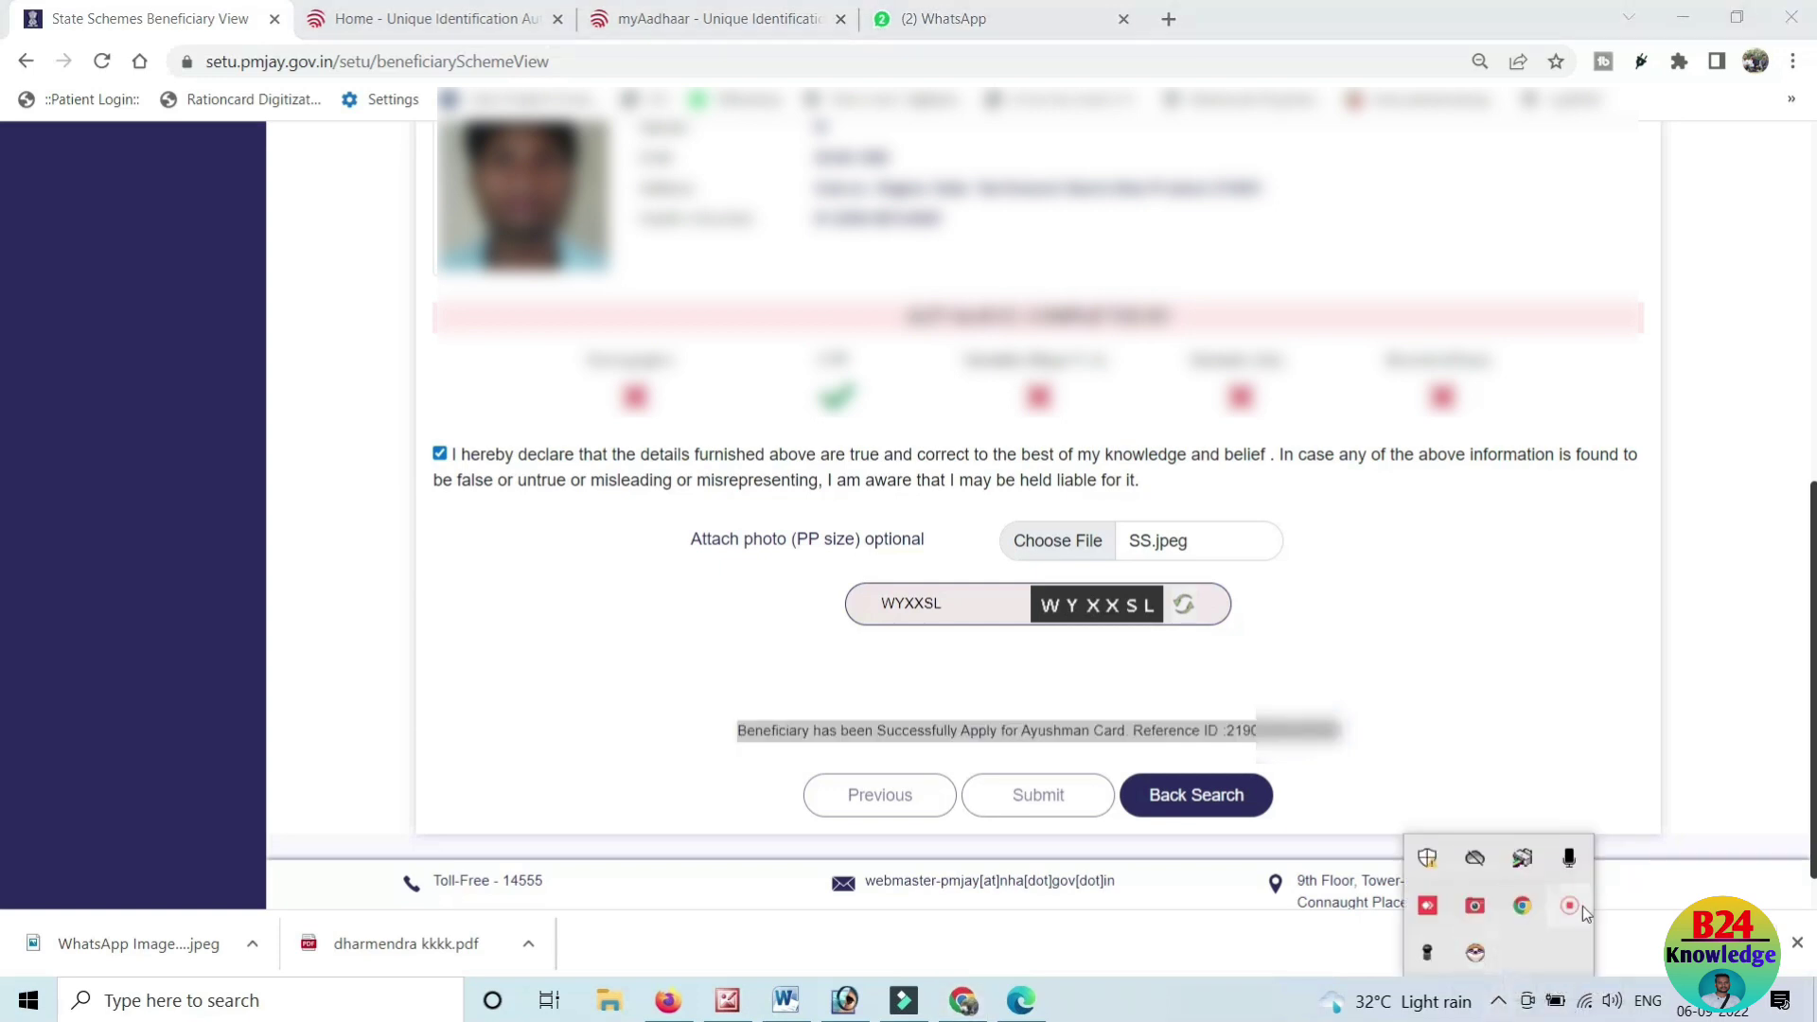